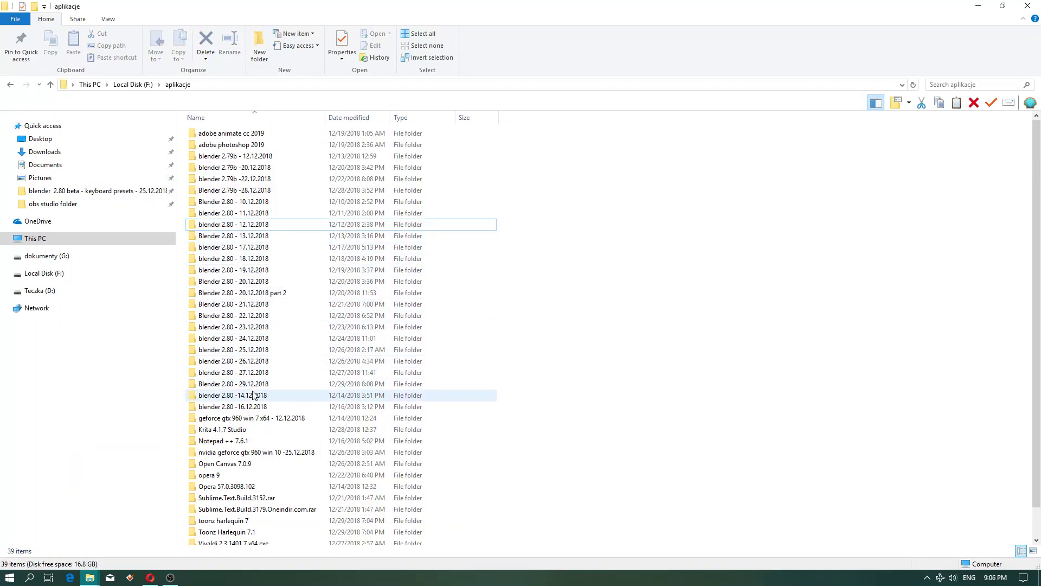
Step: Launch blender.exe from the Blender 2.80 - 29.12.2018 build folder
{"action": "double_click", "coordinate": [253, 384]}
{"action": "double_click", "coordinate": [282, 133]}
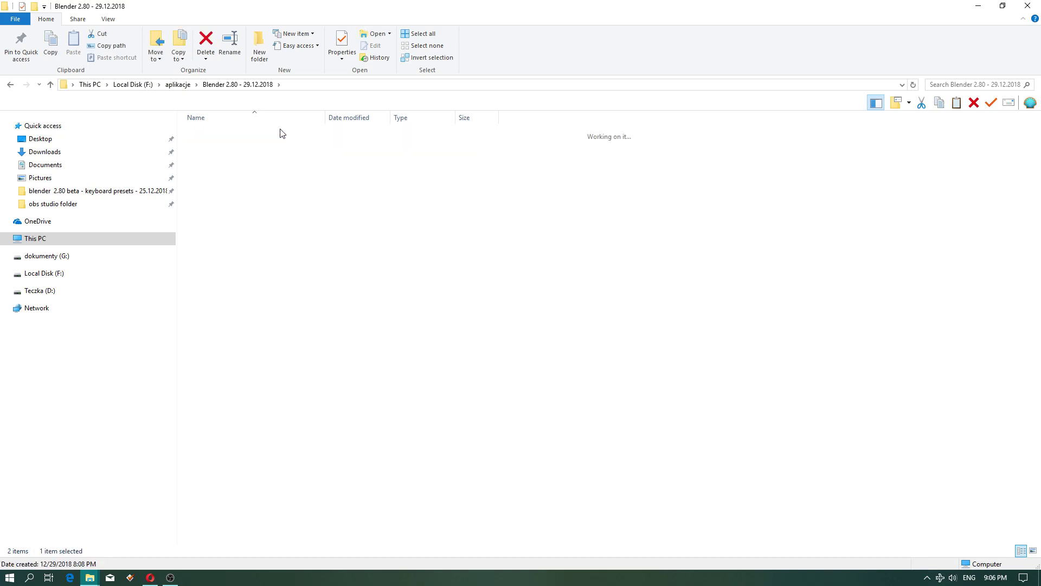
{"action": "scroll", "coordinate": [242, 362], "scroll_direction": "down", "scroll_amount": 9}
{"action": "double_click", "coordinate": [228, 380]}
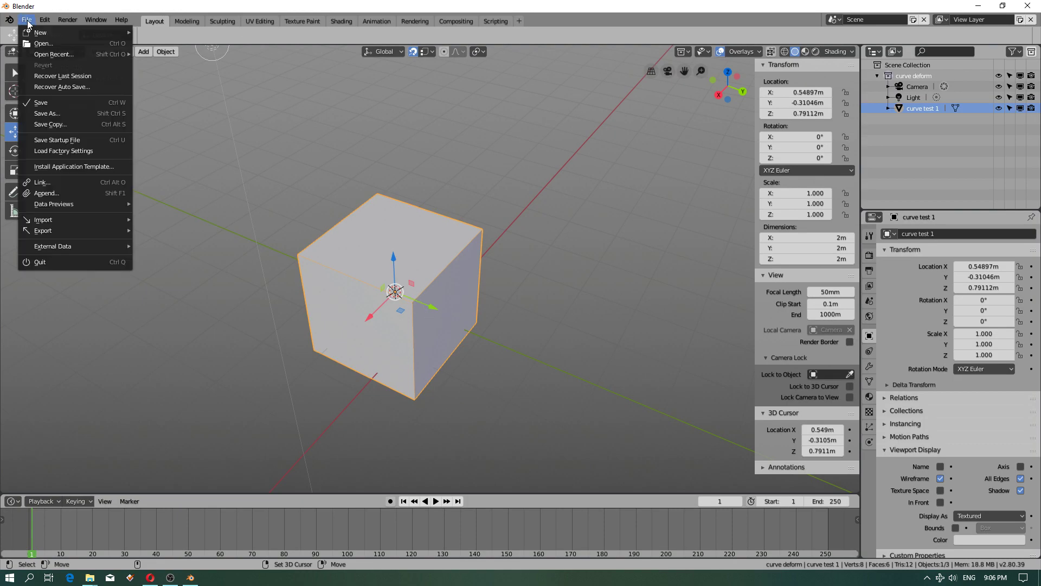
Step: Browse F:\blender 2.80 projects sorted by modification time and pick head model blender 2.80.blend
{"action": "left_click", "coordinate": [56, 42]}
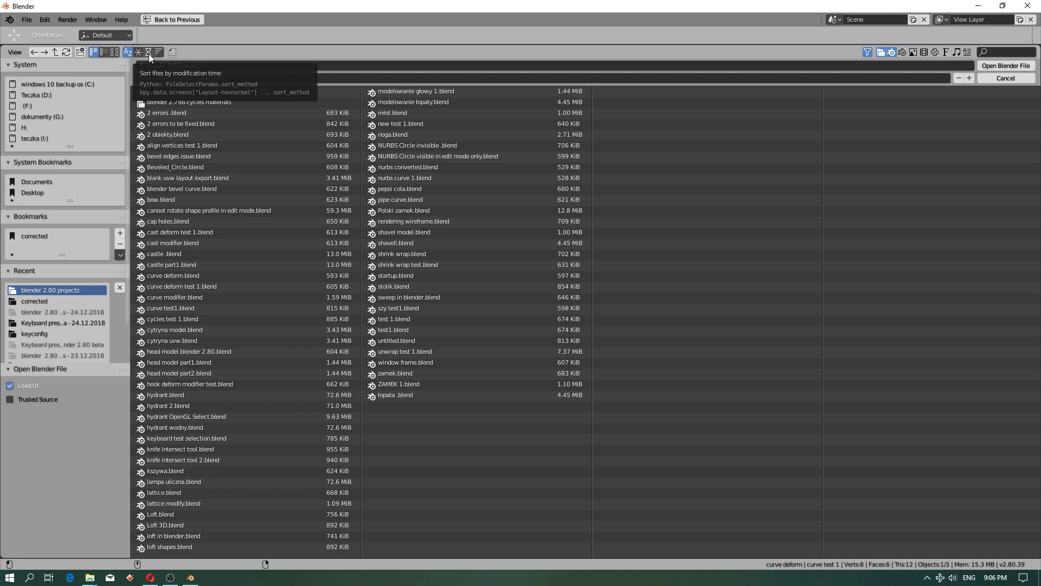
{"action": "left_click", "coordinate": [148, 54]}
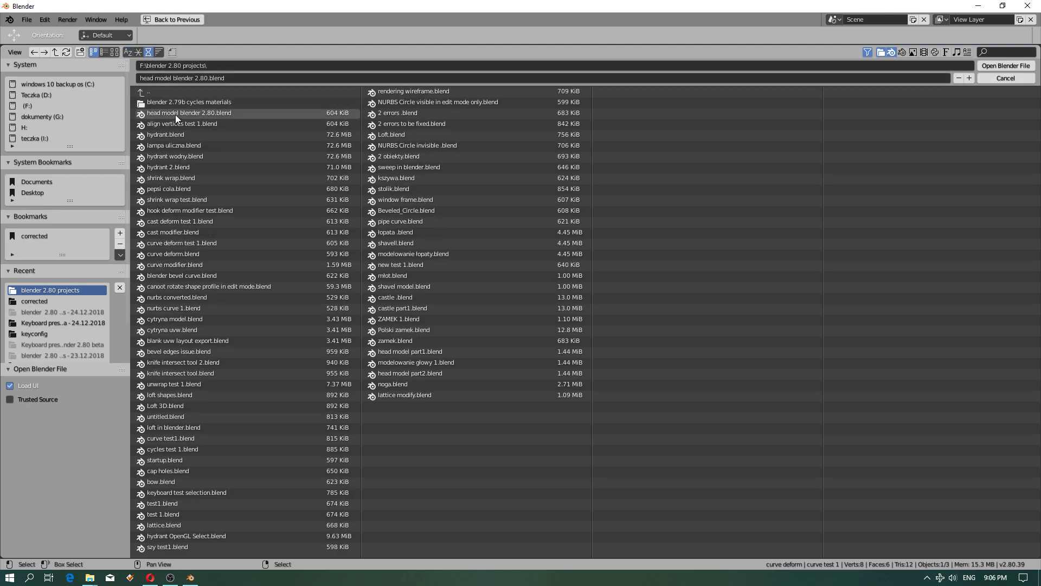
{"action": "left_click", "coordinate": [177, 115]}
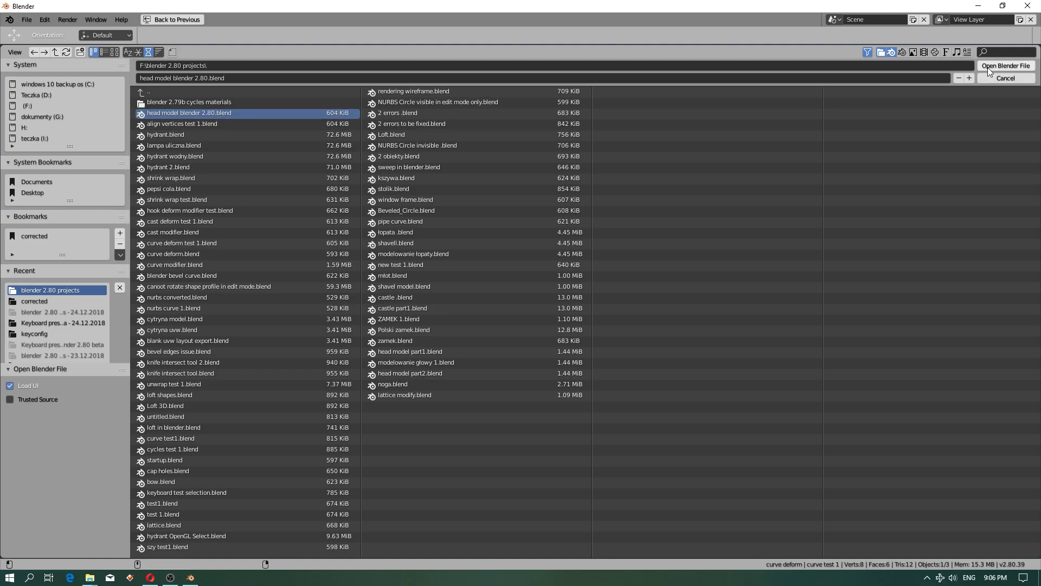
Step: Open head model blender 2.80.blend and show the curve test 1 mesh as a deselected wireframe
{"action": "left_click", "coordinate": [1006, 65]}
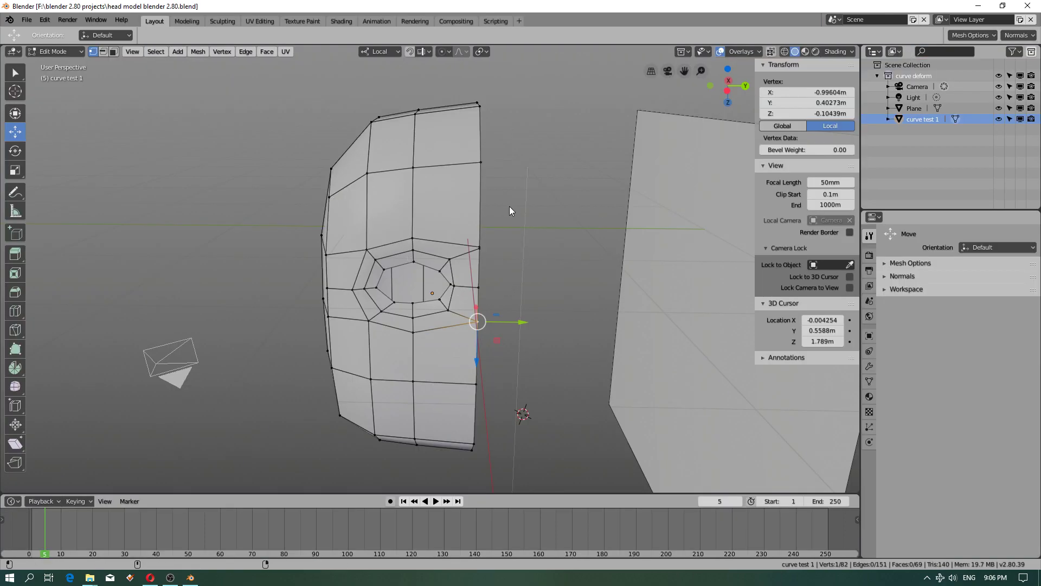
{"action": "left_click", "coordinate": [440, 270]}
{"action": "middle_click_drag", "start_coordinate": [455, 293], "coordinate": [485, 325]}
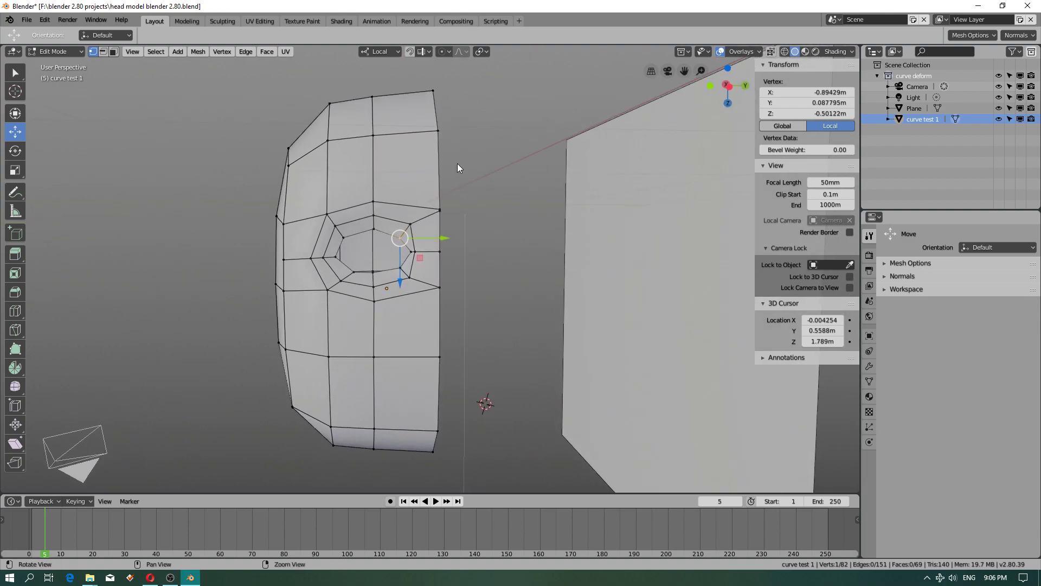
{"action": "left_click", "coordinate": [785, 51]}
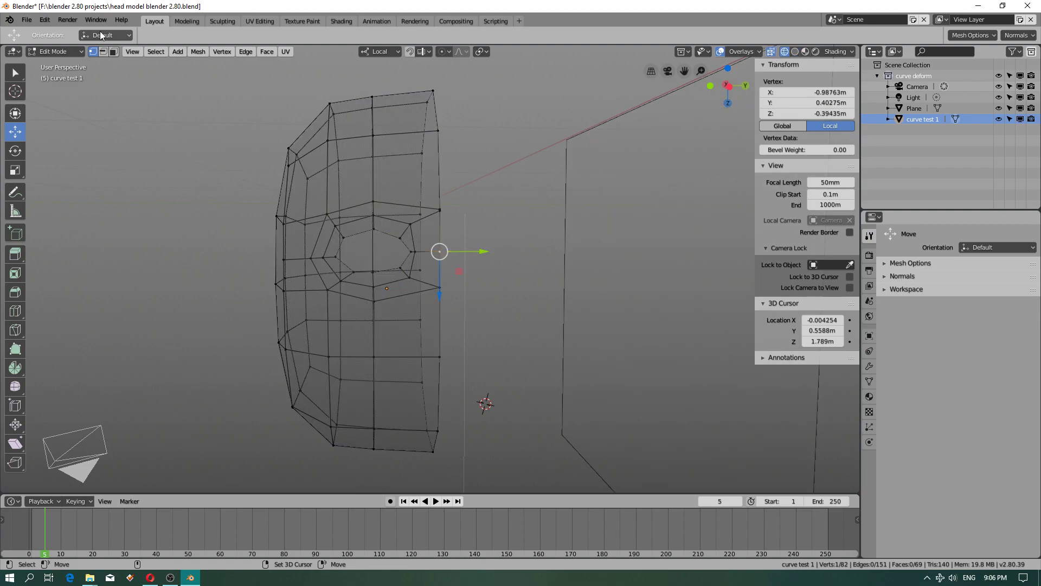
{"action": "key", "text": "alt+a"}
Step: Switch curve test 1 to Sculpt Mode and orbit to face the open edge
{"action": "left_click", "coordinate": [70, 54]}
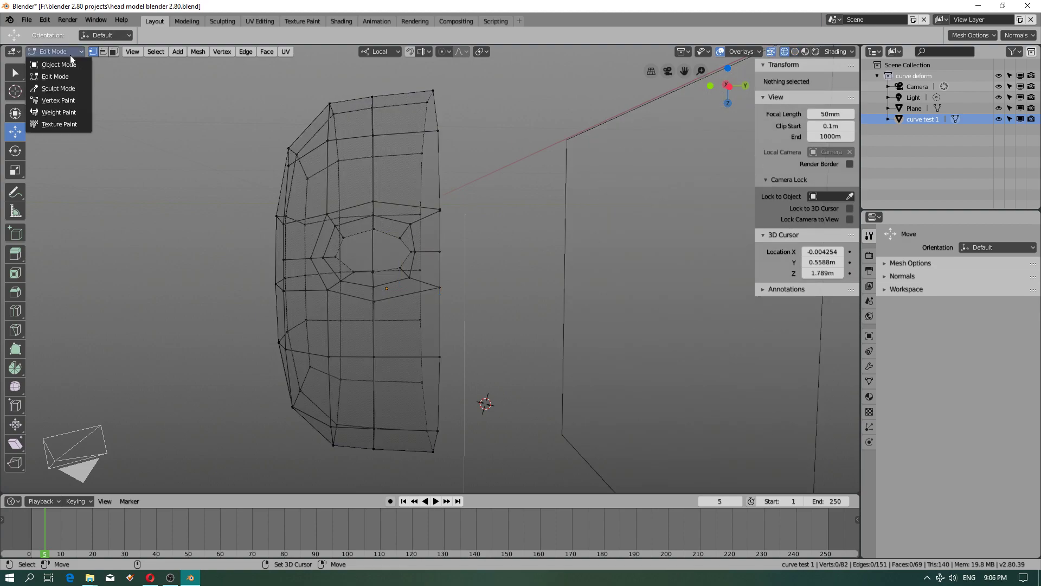
{"action": "left_click", "coordinate": [60, 88]}
{"action": "middle_click_drag", "start_coordinate": [342, 235], "coordinate": [480, 314]}
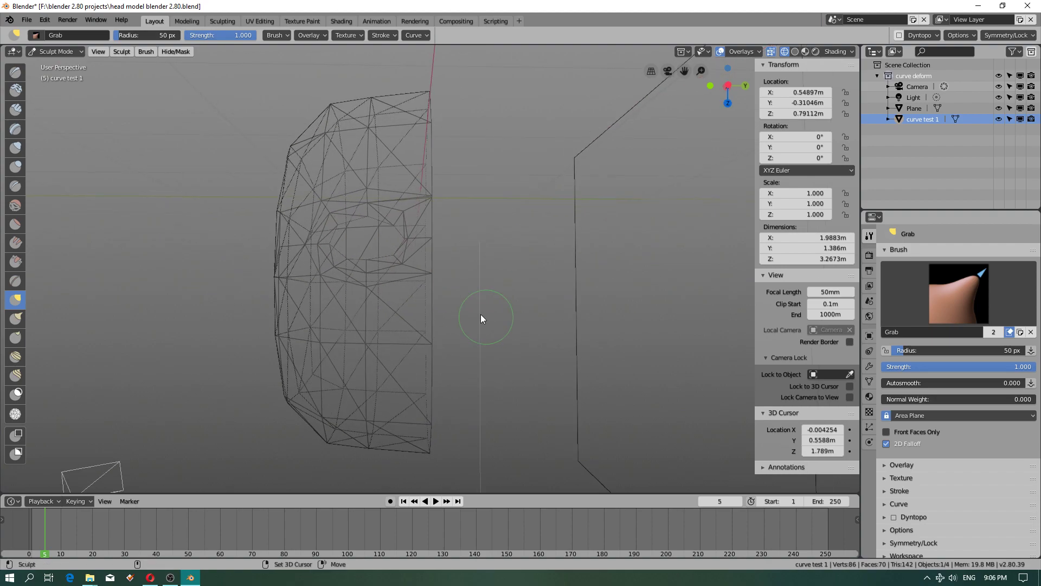
{"action": "middle_click_drag", "start_coordinate": [486, 181], "coordinate": [448, 222]}
{"action": "middle_click_drag", "start_coordinate": [490, 265], "coordinate": [392, 226]}
{"action": "mouse_move", "coordinate": [424, 273]}
{"action": "middle_mouse_down"}
{"action": "mouse_move", "coordinate": [465, 274]}
{"action": "mouse_move", "coordinate": [426, 185]}
{"action": "middle_mouse_up"}
{"action": "middle_click_drag", "start_coordinate": [502, 234], "coordinate": [440, 320]}
{"action": "mouse_move", "coordinate": [503, 331]}
{"action": "middle_mouse_down"}
{"action": "mouse_move", "coordinate": [483, 243]}
{"action": "mouse_move", "coordinate": [473, 255]}
{"action": "mouse_move", "coordinate": [432, 136]}
{"action": "middle_mouse_up"}
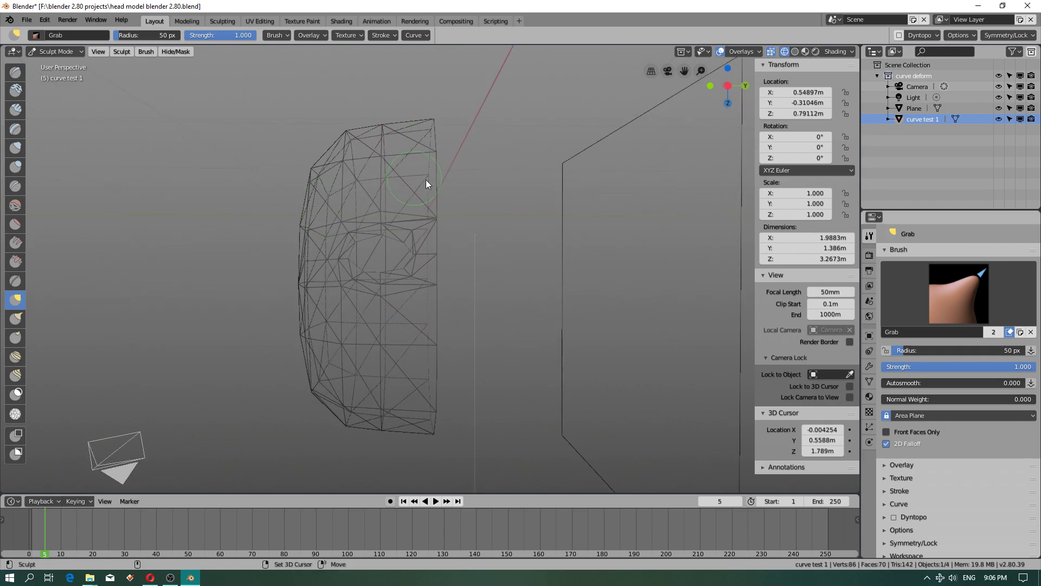
Step: Pull the head's open right edge outward with the Grab brush
{"action": "left_click_drag", "start_coordinate": [434, 219], "coordinate": [444, 236]}
{"action": "mouse_move", "coordinate": [436, 285]}
{"action": "left_mouse_down"}
{"action": "mouse_move", "coordinate": [448, 285]}
{"action": "mouse_move", "coordinate": [445, 255]}
{"action": "left_mouse_up"}
{"action": "mouse_move", "coordinate": [447, 257]}
{"action": "middle_mouse_down"}
{"action": "mouse_move", "coordinate": [488, 334]}
{"action": "mouse_move", "coordinate": [447, 296]}
{"action": "middle_mouse_up"}
{"action": "left_click_drag", "start_coordinate": [447, 296], "coordinate": [454, 295]}
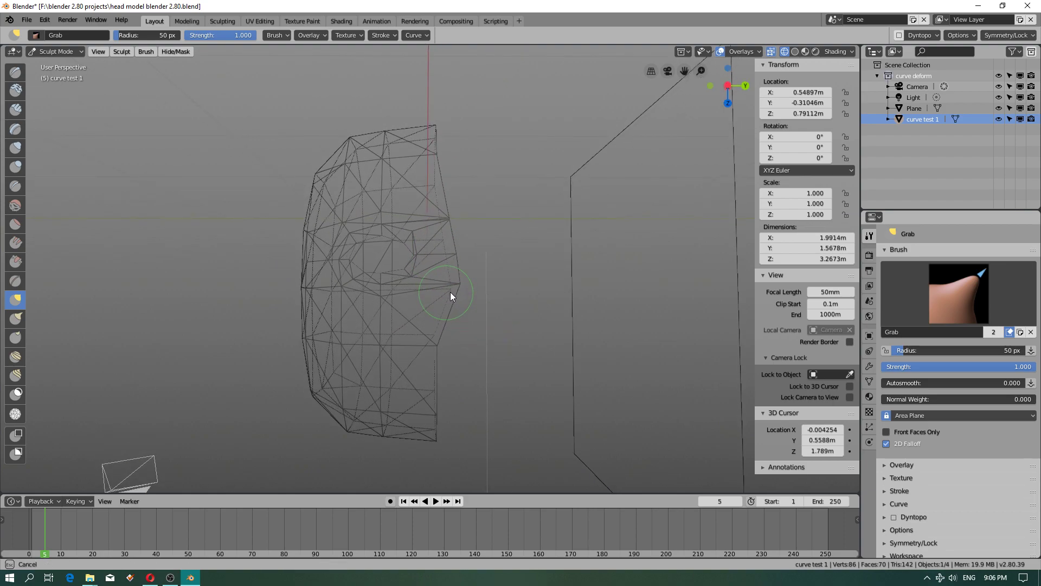
{"action": "left_click_drag", "start_coordinate": [445, 235], "coordinate": [451, 237]}
{"action": "mouse_move", "coordinate": [451, 239]}
{"action": "middle_mouse_down"}
{"action": "mouse_move", "coordinate": [476, 217]}
{"action": "mouse_move", "coordinate": [467, 218]}
{"action": "middle_mouse_up"}
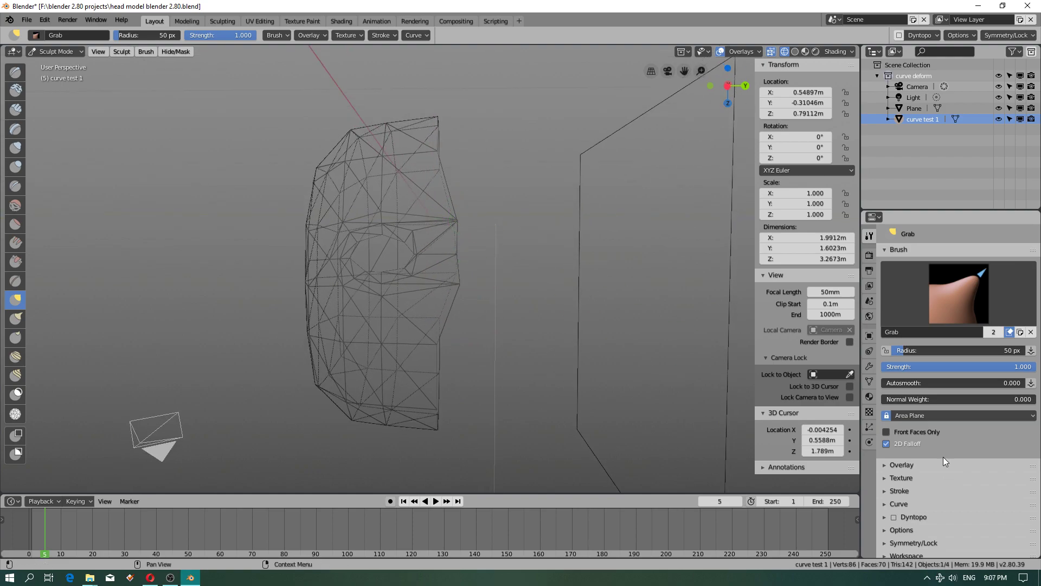
Step: Toggle 2D Falloff off and back on while nudging the upper and lower edge corners
{"action": "left_click", "coordinate": [888, 444]}
{"action": "middle_click_drag", "start_coordinate": [614, 344], "coordinate": [513, 259]}
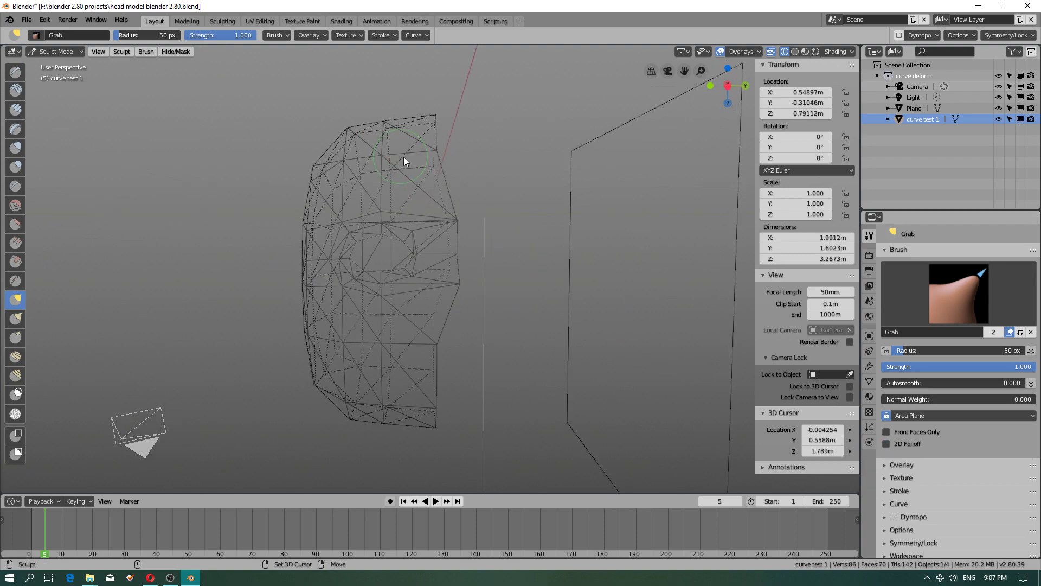
{"action": "left_click_drag", "start_coordinate": [446, 153], "coordinate": [448, 166]}
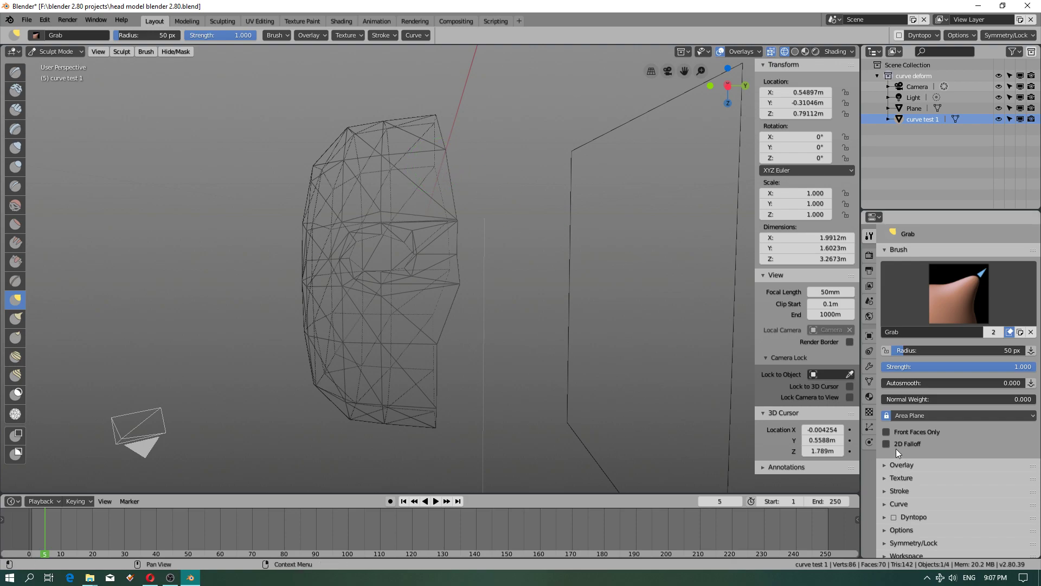
{"action": "left_click", "coordinate": [888, 443]}
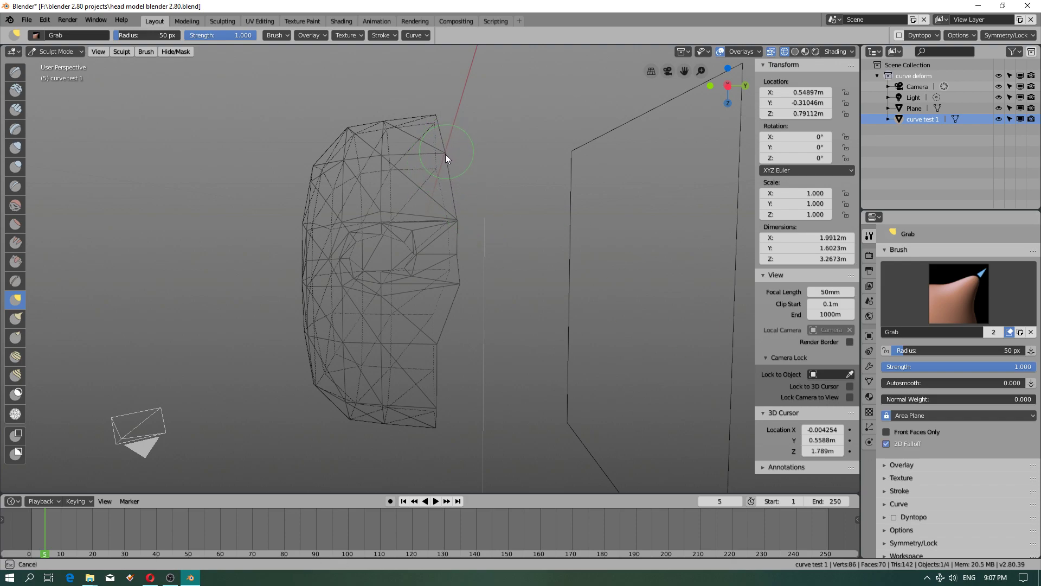
{"action": "mouse_move", "coordinate": [445, 156]}
{"action": "middle_mouse_down"}
{"action": "mouse_move", "coordinate": [452, 198]}
{"action": "mouse_move", "coordinate": [449, 170]}
{"action": "middle_mouse_up"}
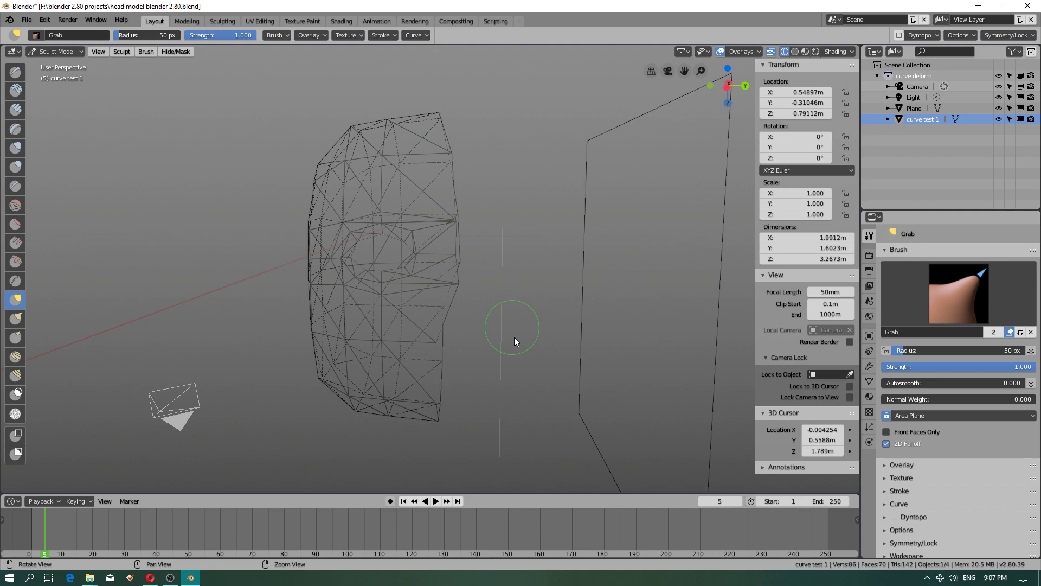
{"action": "mouse_move", "coordinate": [515, 342]}
{"action": "middle_mouse_down"}
{"action": "mouse_move", "coordinate": [519, 328]}
{"action": "mouse_move", "coordinate": [466, 381]}
{"action": "mouse_move", "coordinate": [440, 377]}
{"action": "middle_mouse_up"}
{"action": "mouse_move", "coordinate": [440, 377]}
{"action": "left_mouse_down"}
{"action": "mouse_move", "coordinate": [427, 386]}
{"action": "mouse_move", "coordinate": [464, 386]}
{"action": "mouse_move", "coordinate": [439, 386]}
{"action": "left_mouse_up"}
{"action": "mouse_move", "coordinate": [439, 386]}
{"action": "middle_mouse_down"}
{"action": "mouse_move", "coordinate": [441, 334]}
{"action": "mouse_move", "coordinate": [440, 342]}
{"action": "middle_mouse_up"}
{"action": "left_click_drag", "start_coordinate": [441, 343], "coordinate": [445, 304]}
{"action": "mouse_move", "coordinate": [445, 305]}
{"action": "middle_mouse_down"}
{"action": "mouse_move", "coordinate": [485, 308]}
{"action": "mouse_move", "coordinate": [483, 294]}
{"action": "middle_mouse_up"}
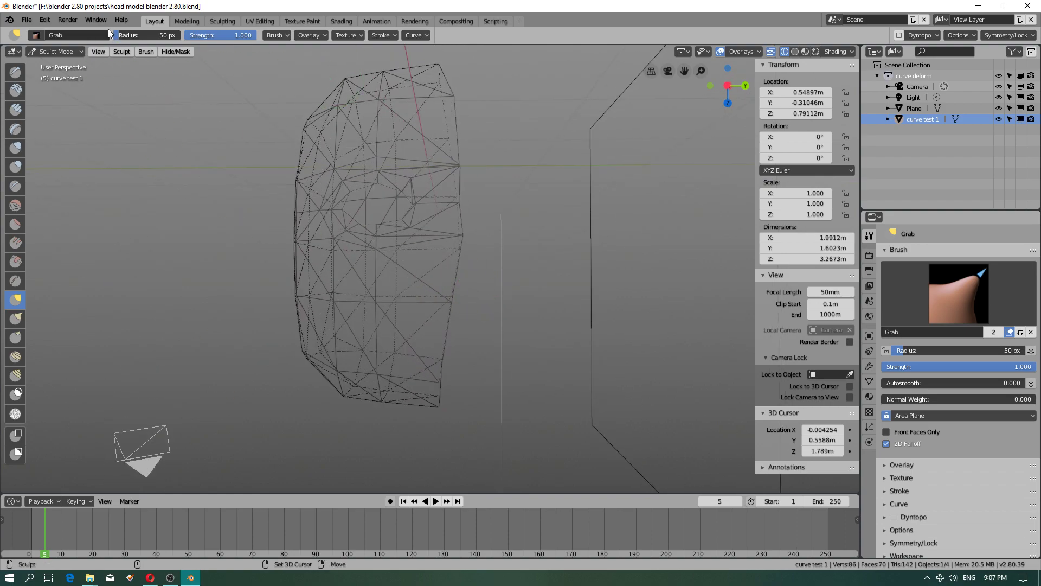
Step: Return the mesh to Object Mode with solid shading
{"action": "left_click", "coordinate": [59, 51]}
{"action": "left_click", "coordinate": [53, 62]}
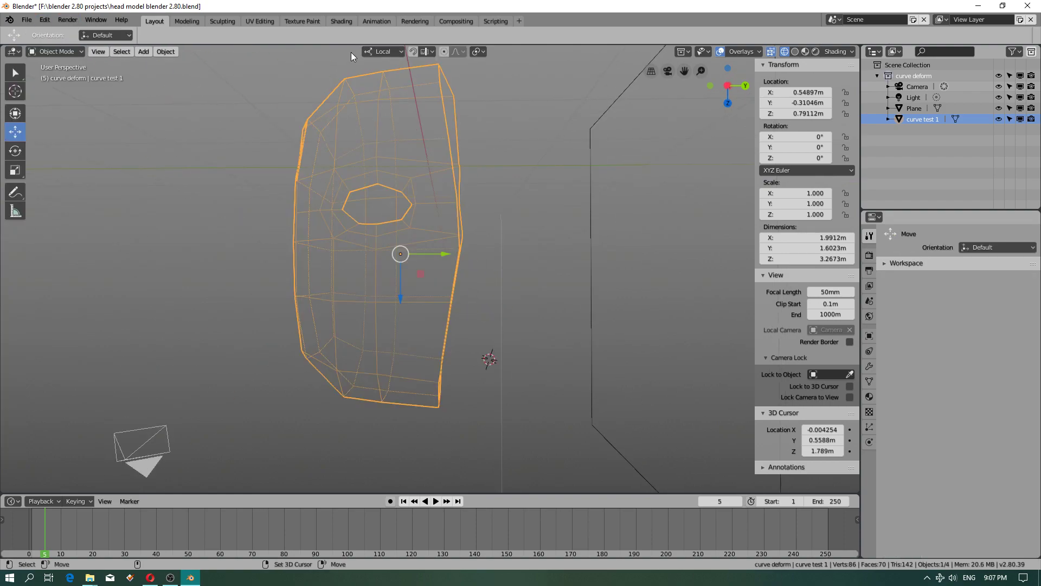
{"action": "left_click", "coordinate": [795, 51]}
{"action": "mouse_move", "coordinate": [483, 179]}
{"action": "middle_mouse_down"}
{"action": "mouse_move", "coordinate": [548, 481]}
{"action": "mouse_move", "coordinate": [516, 195]}
{"action": "mouse_move", "coordinate": [474, 202]}
{"action": "mouse_move", "coordinate": [515, 167]}
{"action": "mouse_move", "coordinate": [442, 399]}
{"action": "mouse_move", "coordinate": [353, 326]}
{"action": "middle_mouse_up"}
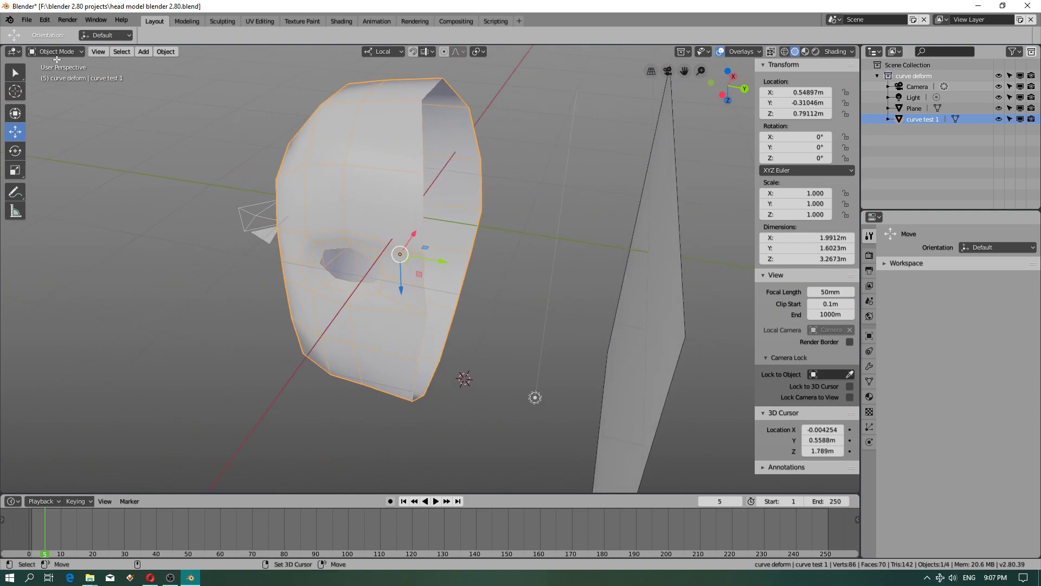
Step: In Edit Mode, select the 16-vertex open-boundary loop and start scaling it
{"action": "left_click", "coordinate": [57, 51]}
{"action": "left_click", "coordinate": [60, 76]}
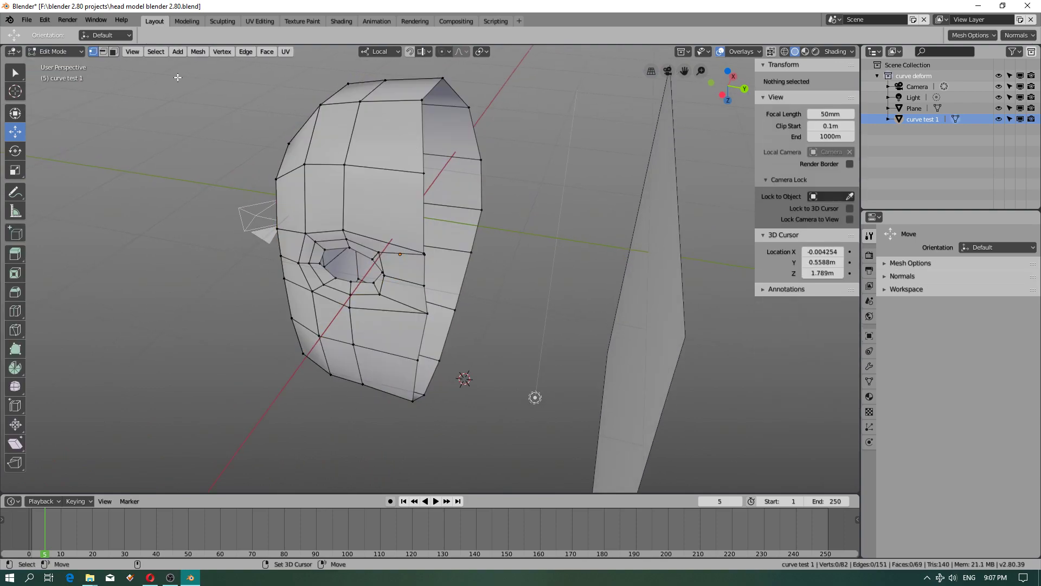
{"action": "left_click", "coordinate": [104, 51]}
{"action": "left_click", "coordinate": [424, 170]}
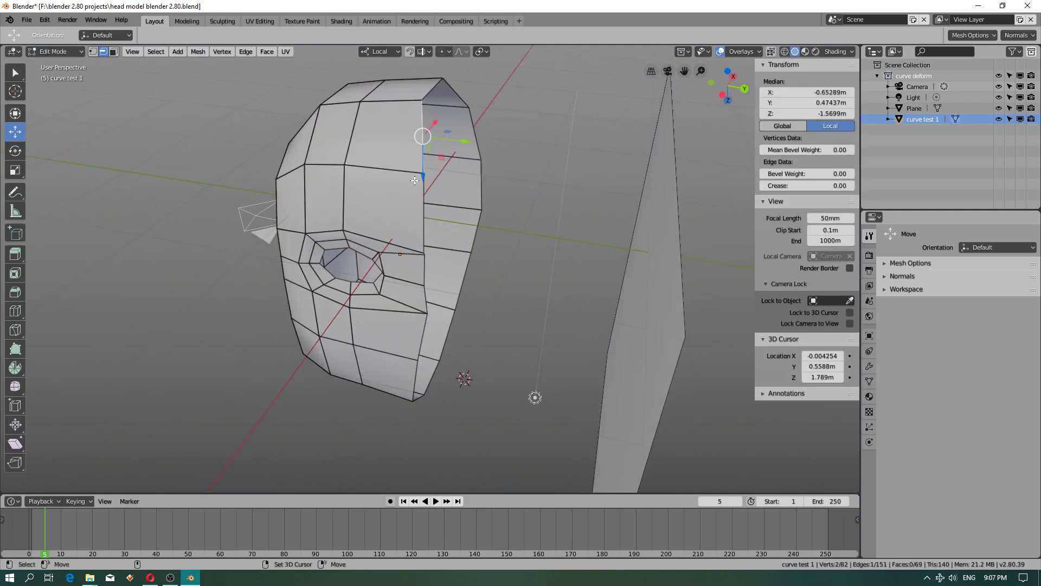
{"action": "left_click", "coordinate": [424, 203], "text": "alt"}
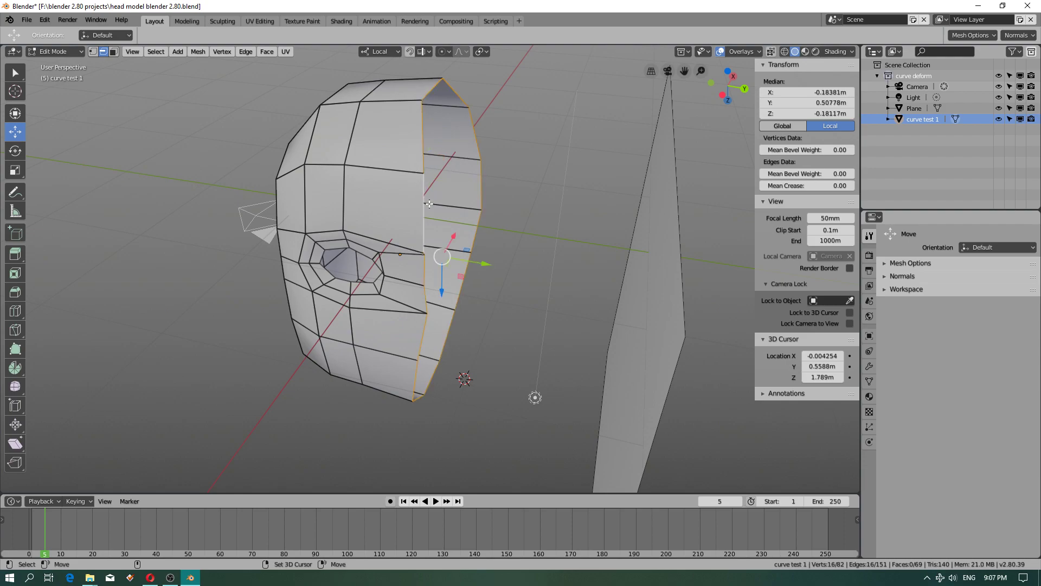
{"action": "left_click", "coordinate": [93, 52]}
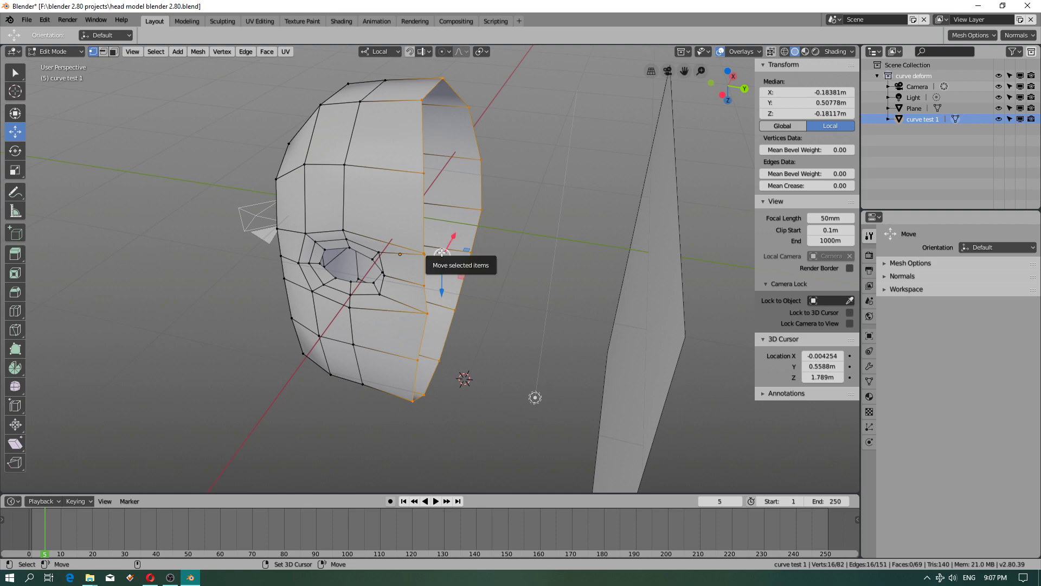
{"action": "key", "text": "shift+space"}
{"action": "key", "text": "s"}
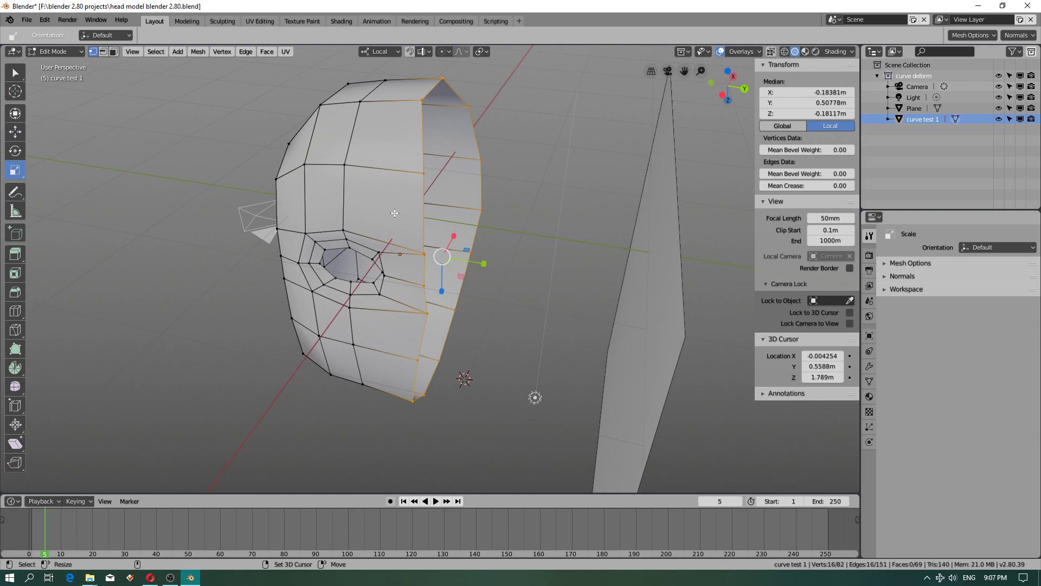
Step: Try the Maya keymap preset in Preferences, revert to Test 7, and minimize the window
{"action": "left_click", "coordinate": [41, 25]}
{"action": "left_click", "coordinate": [67, 151]}
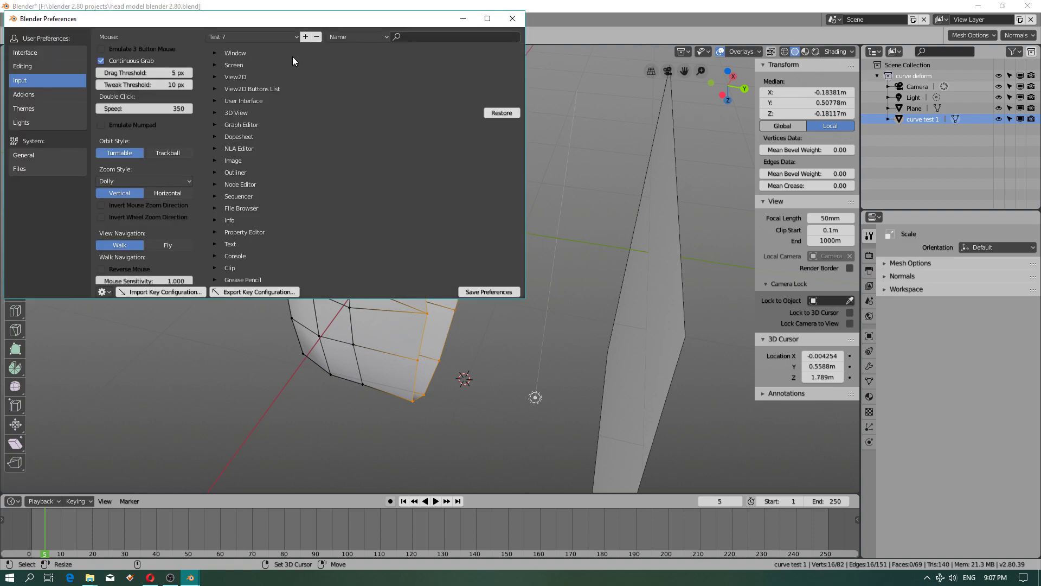
{"action": "left_click", "coordinate": [226, 36]}
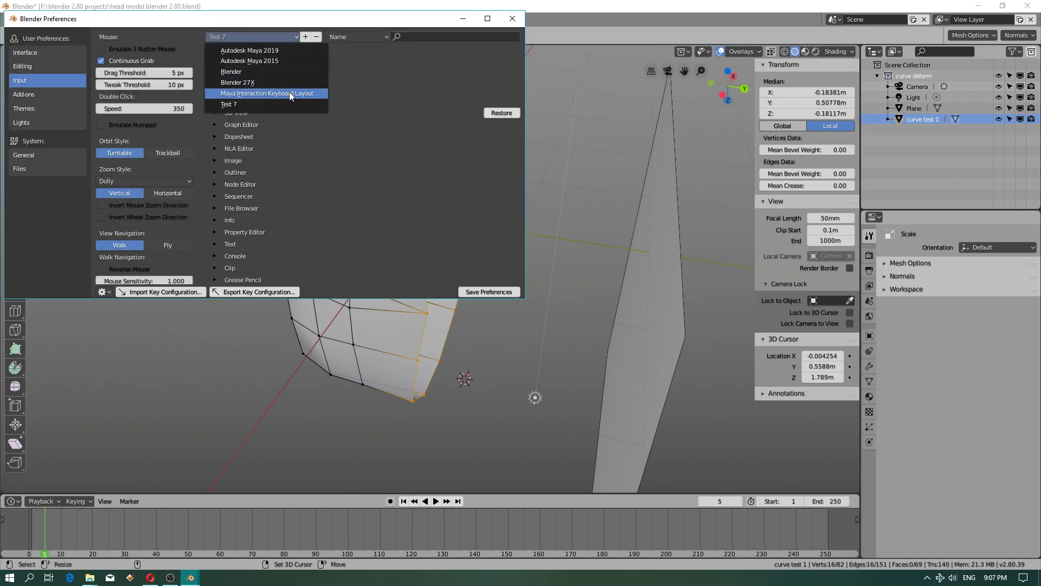
{"action": "left_click", "coordinate": [288, 93]}
{"action": "left_click", "coordinate": [239, 36]}
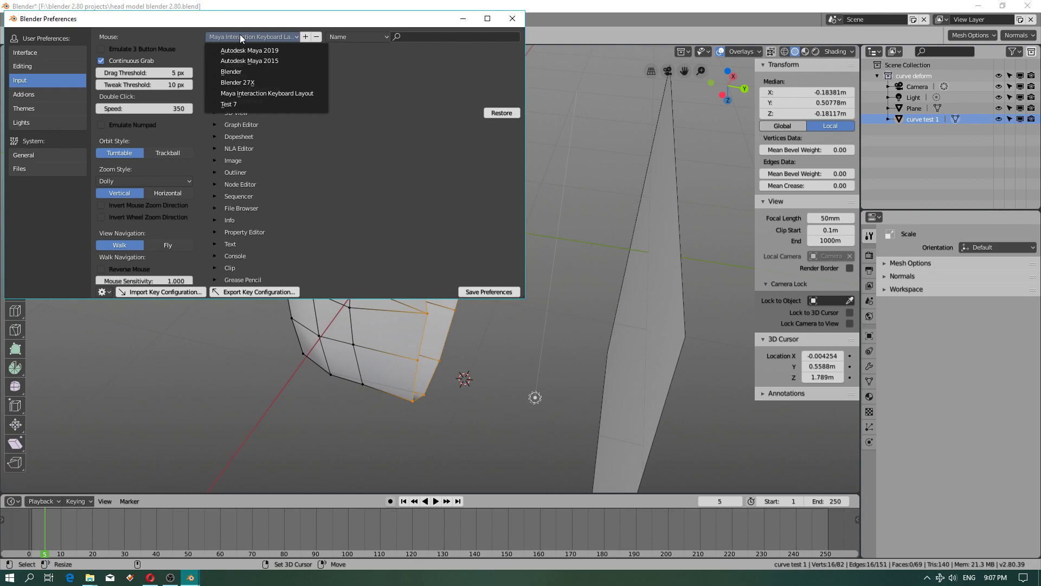
{"action": "left_click", "coordinate": [238, 104]}
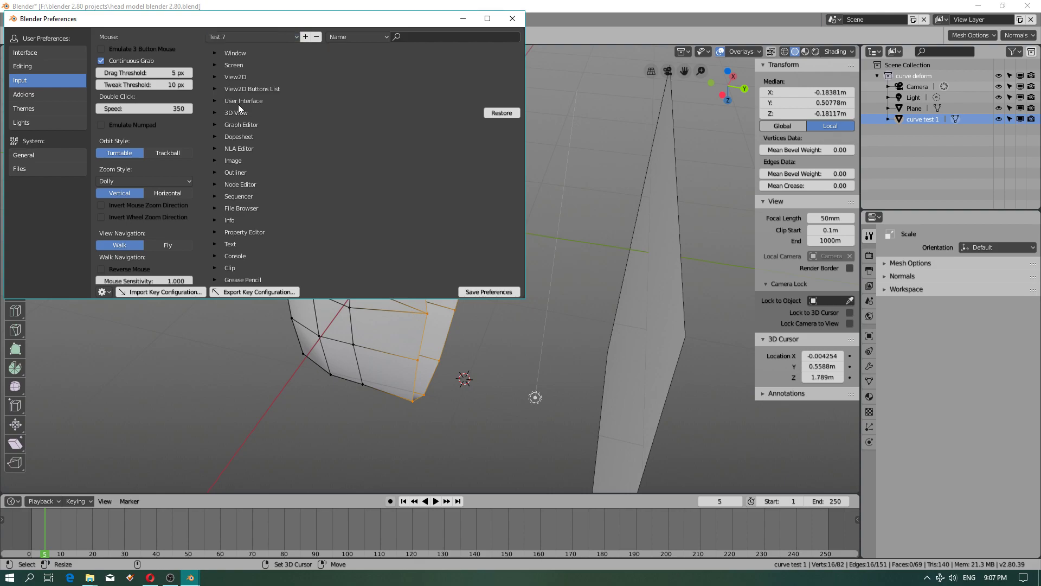
{"action": "left_click", "coordinate": [470, 20]}
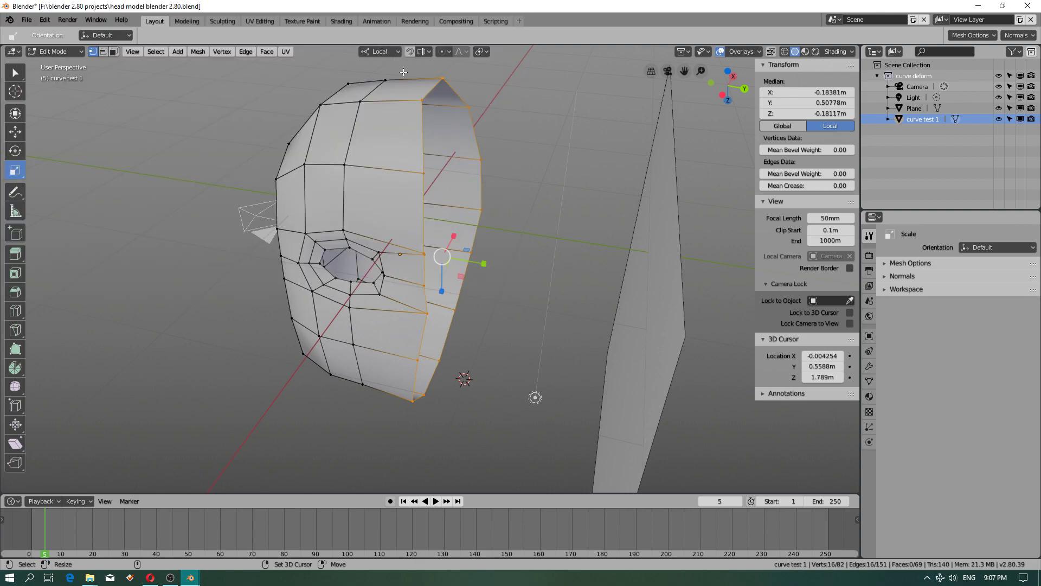
Step: Enable snapping with a Vertex snap target, undoing two trial squashes of the loop
{"action": "left_click_drag", "start_coordinate": [483, 263], "coordinate": [450, 253]}
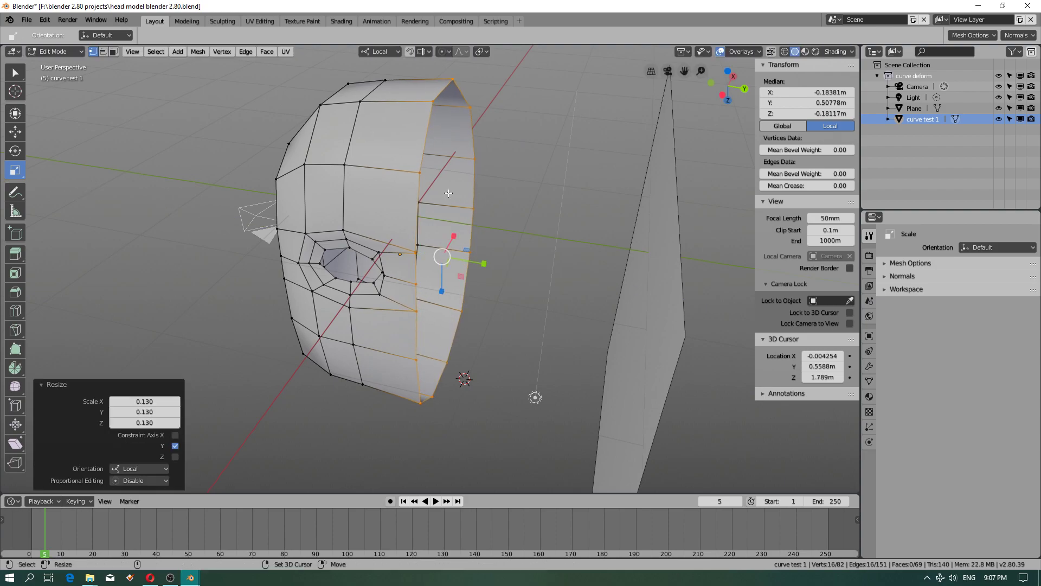
{"action": "key", "text": "ctrl+z"}
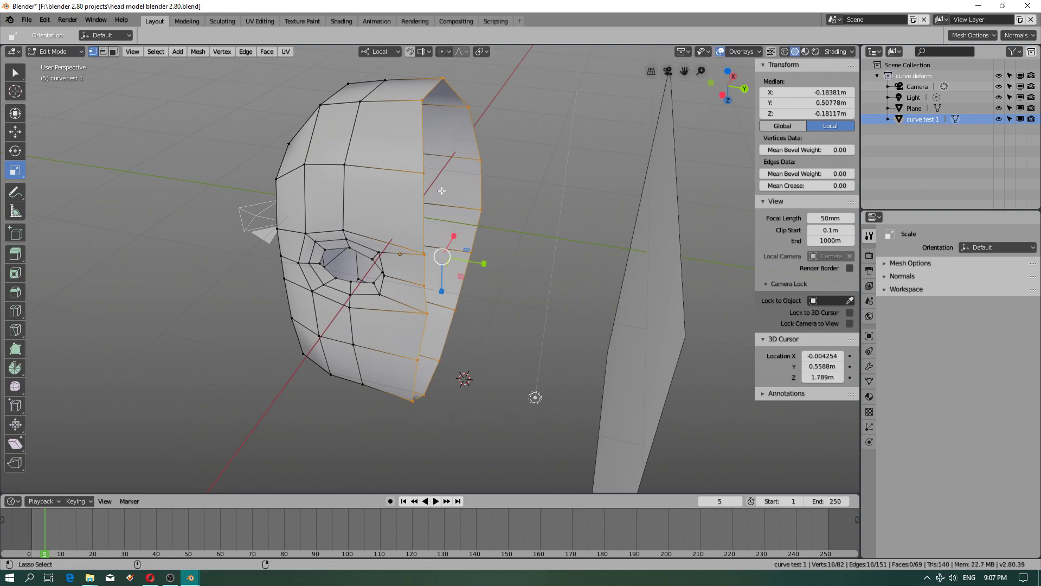
{"action": "left_click", "coordinate": [415, 50]}
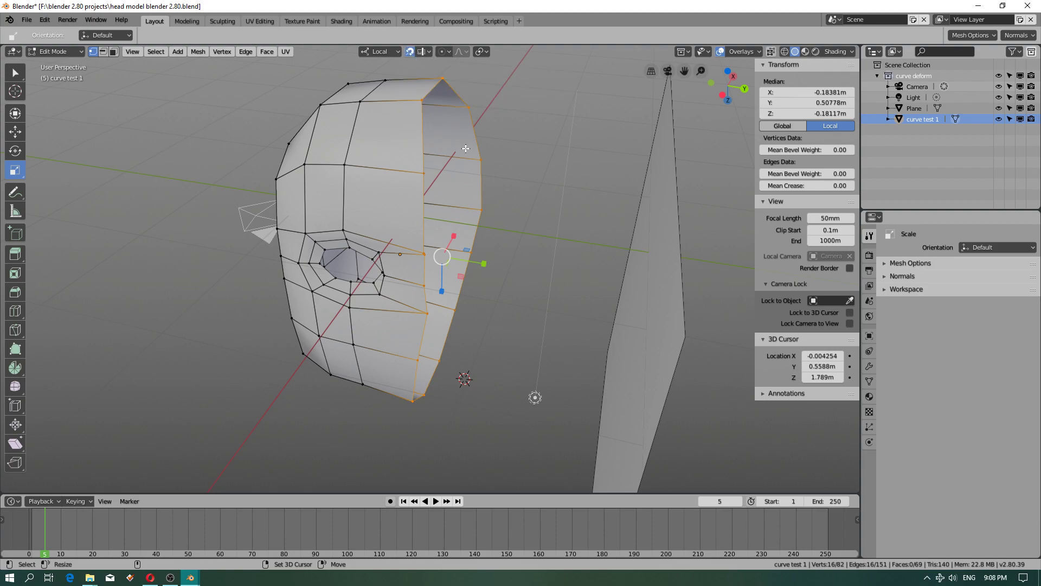
{"action": "left_click", "coordinate": [475, 263]}
{"action": "key", "text": "ctrl+z"}
{"action": "left_click", "coordinate": [432, 51]}
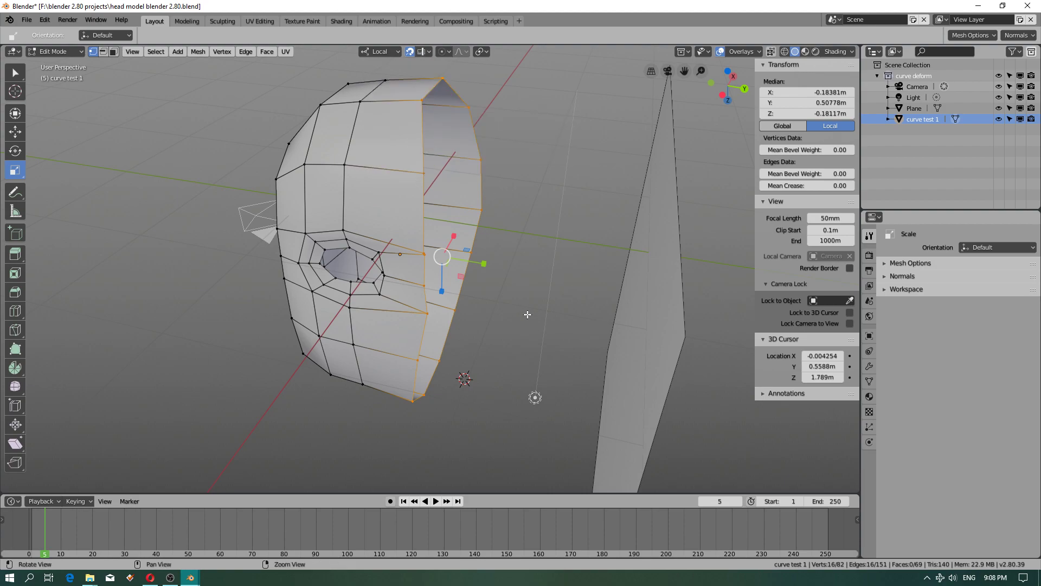
Step: Scale the open-edge loop to 0.1 along Y and shift it along Y to 0.31046 m
{"action": "middle_click_drag", "start_coordinate": [520, 293], "coordinate": [564, 301]}
{"action": "left_click_drag", "start_coordinate": [477, 256], "coordinate": [444, 257]}
{"action": "middle_click_drag", "start_coordinate": [444, 257], "coordinate": [511, 358]}
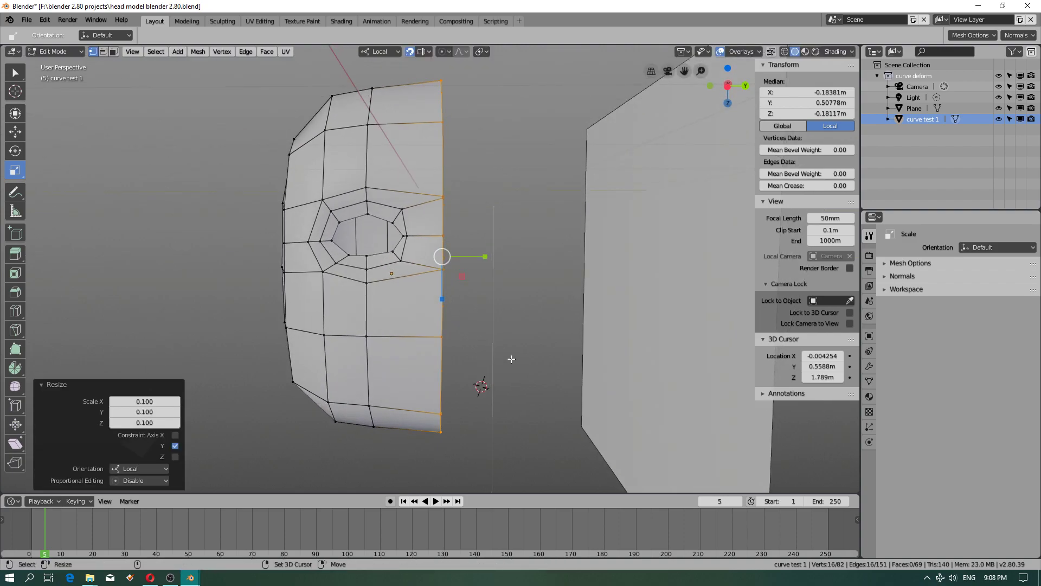
{"action": "key", "text": "shift+space"}
{"action": "key", "text": "g"}
{"action": "mouse_move", "coordinate": [487, 257]}
{"action": "left_mouse_down"}
{"action": "mouse_move", "coordinate": [466, 257]}
{"action": "mouse_move", "coordinate": [523, 256]}
{"action": "mouse_move", "coordinate": [482, 255]}
{"action": "left_mouse_up"}
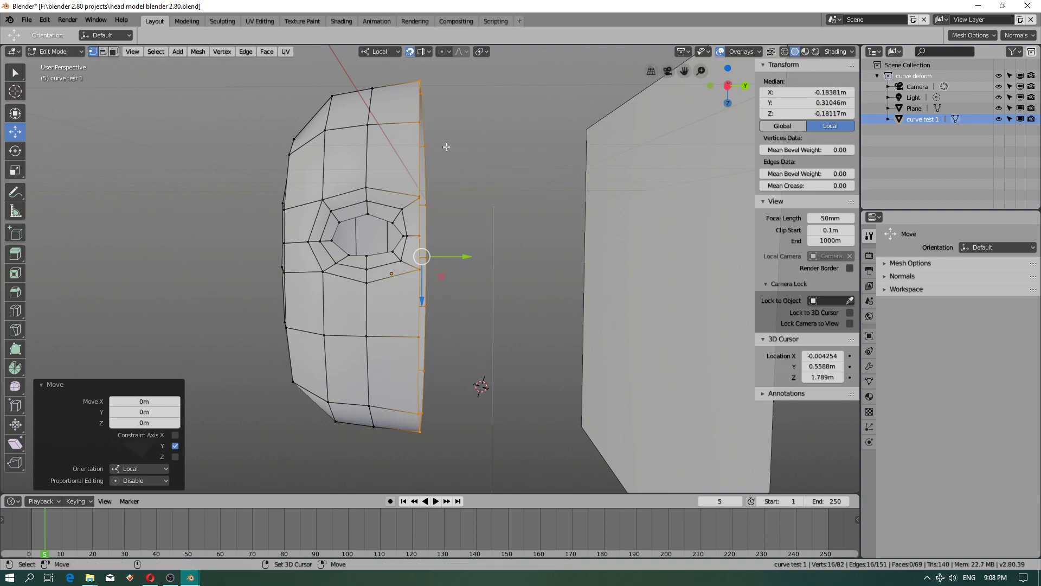
{"action": "left_click", "coordinate": [426, 51]}
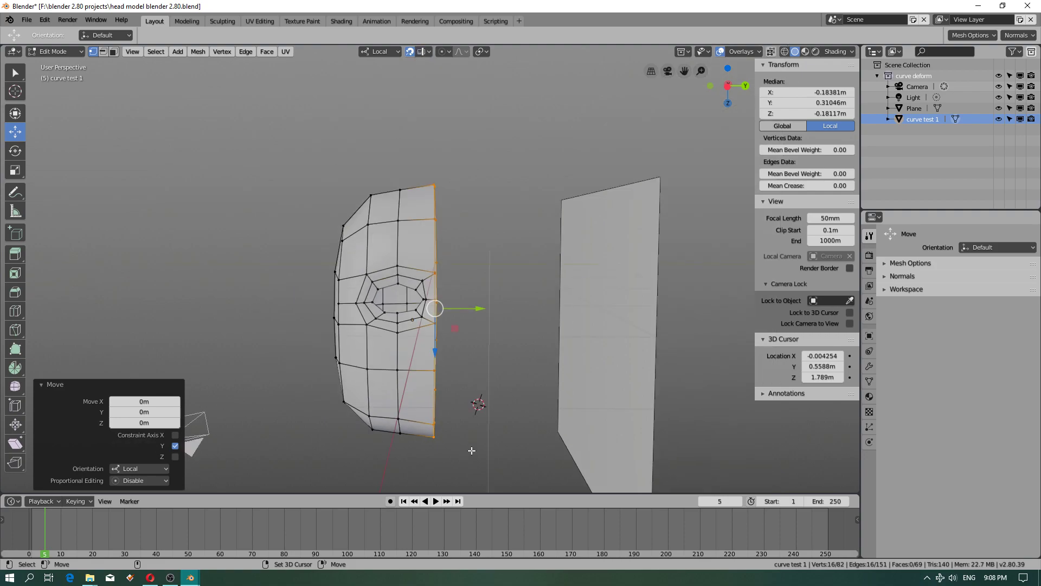
{"action": "middle_click_drag", "start_coordinate": [472, 447], "coordinate": [517, 373]}
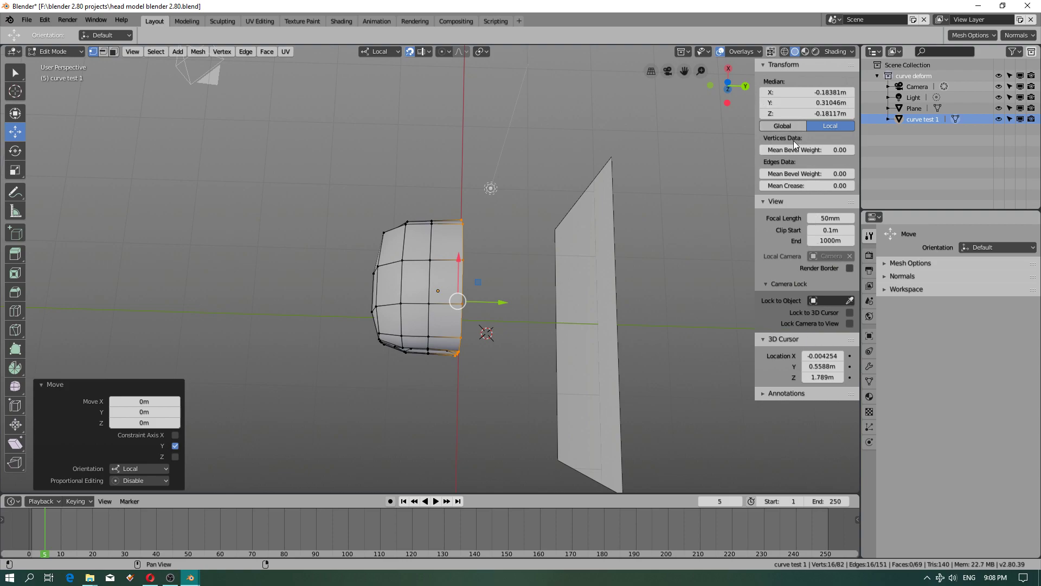
Step: Adjust the overlay grid scale and try sliding the edge loop along Y, then cancel
{"action": "left_click", "coordinate": [759, 51]}
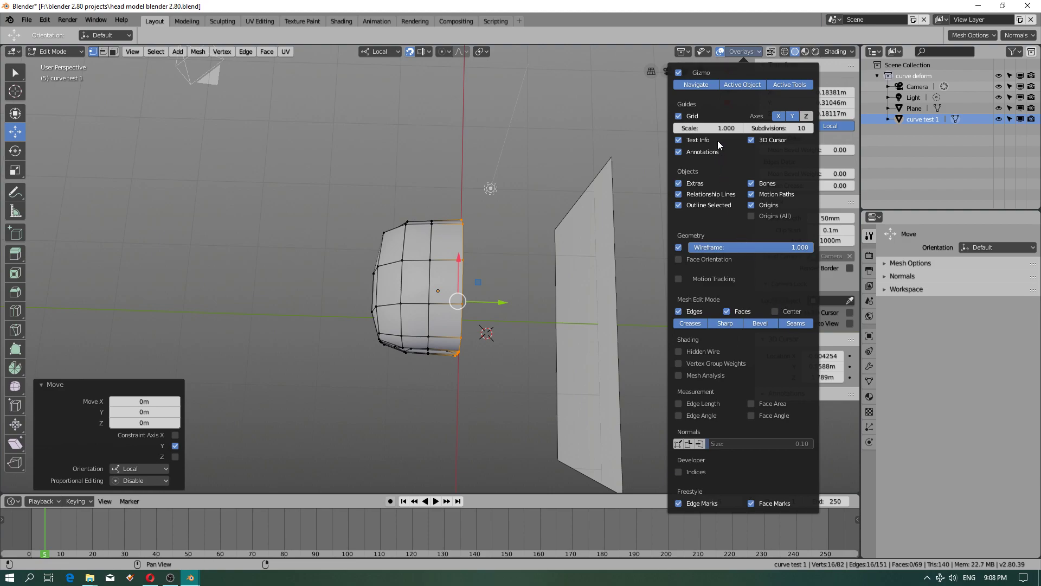
{"action": "left_click_drag", "start_coordinate": [725, 129], "coordinate": [722, 129]}
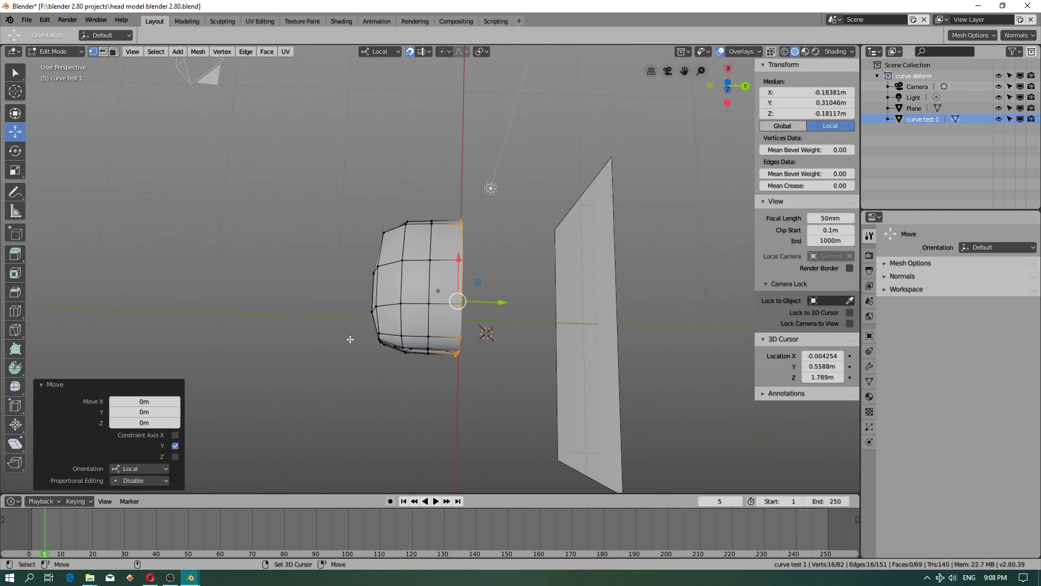
{"action": "middle_click_drag", "start_coordinate": [412, 415], "coordinate": [469, 201]}
{"action": "mouse_move", "coordinate": [468, 200]}
{"action": "left_mouse_down"}
{"action": "mouse_move", "coordinate": [524, 206]}
{"action": "mouse_move", "coordinate": [475, 210]}
{"action": "left_mouse_up"}
{"action": "right_click", "coordinate": [475, 209]}
{"action": "middle_click_drag", "start_coordinate": [475, 210], "coordinate": [465, 345]}
Step: Rescale the edge loop with S Y and move it along Y with G Y
{"action": "key", "text": "shift+space"}
{"action": "key", "text": "s"}
{"action": "mouse_move", "coordinate": [460, 297]}
{"action": "left_mouse_down"}
{"action": "mouse_move", "coordinate": [569, 298]}
{"action": "mouse_move", "coordinate": [448, 297]}
{"action": "mouse_move", "coordinate": [465, 294]}
{"action": "left_mouse_up"}
{"action": "key", "text": "shift+space"}
{"action": "key", "text": "g"}
{"action": "middle_click_drag", "start_coordinate": [465, 294], "coordinate": [428, 217]}
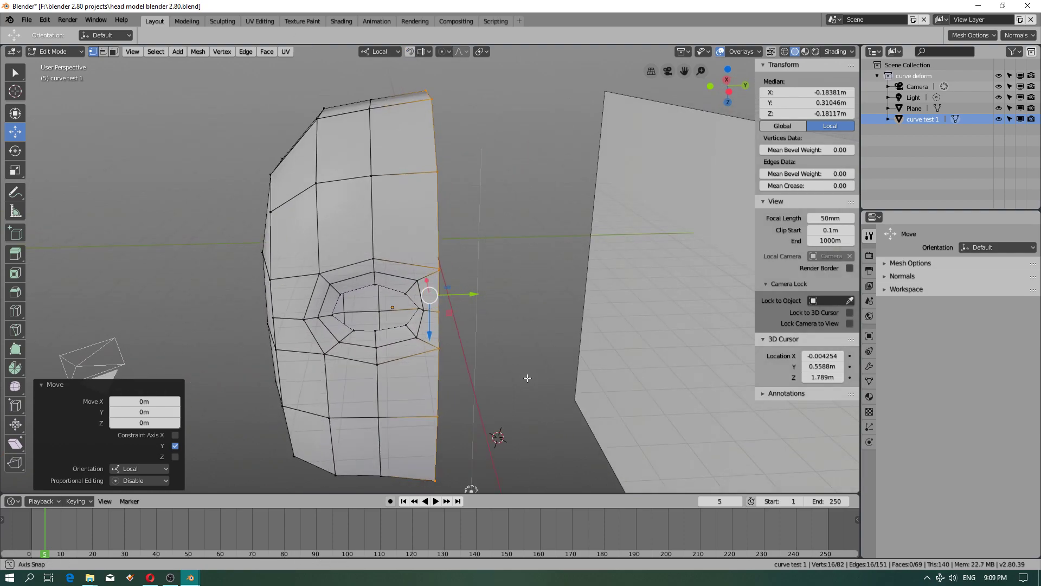
{"action": "middle_click_drag", "start_coordinate": [527, 378], "coordinate": [524, 358]}
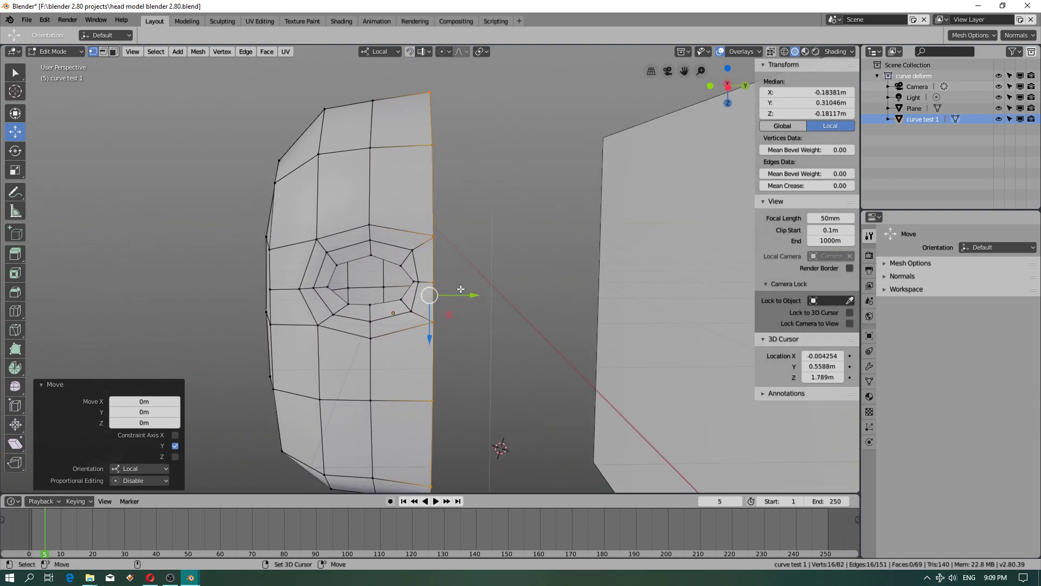
{"action": "scroll", "coordinate": [452, 254], "scroll_direction": "down", "scroll_amount": 2}
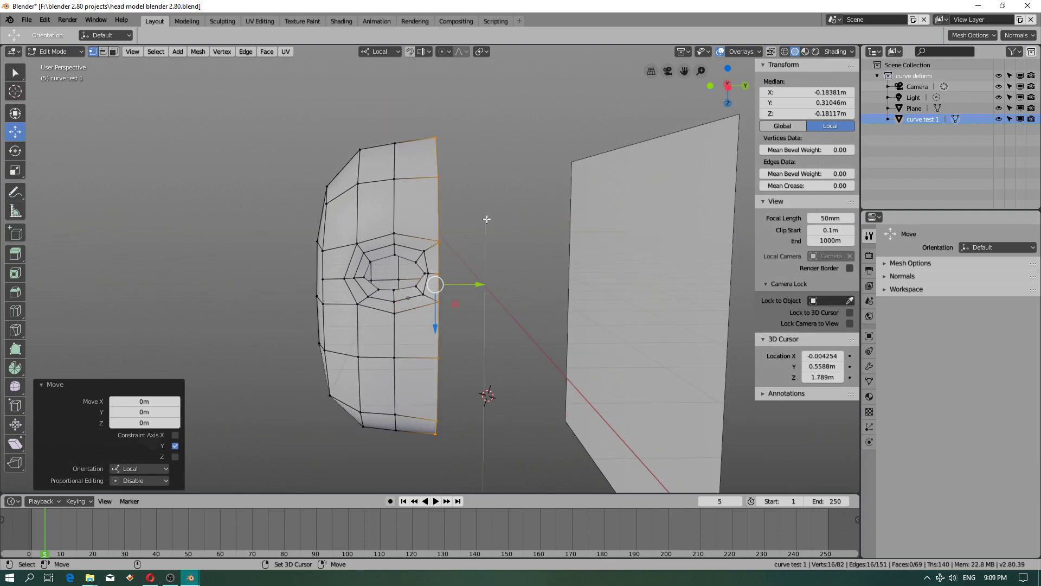
{"action": "middle_click_drag", "start_coordinate": [487, 219], "coordinate": [490, 269]}
{"action": "middle_click_drag", "start_coordinate": [551, 308], "coordinate": [514, 239]}
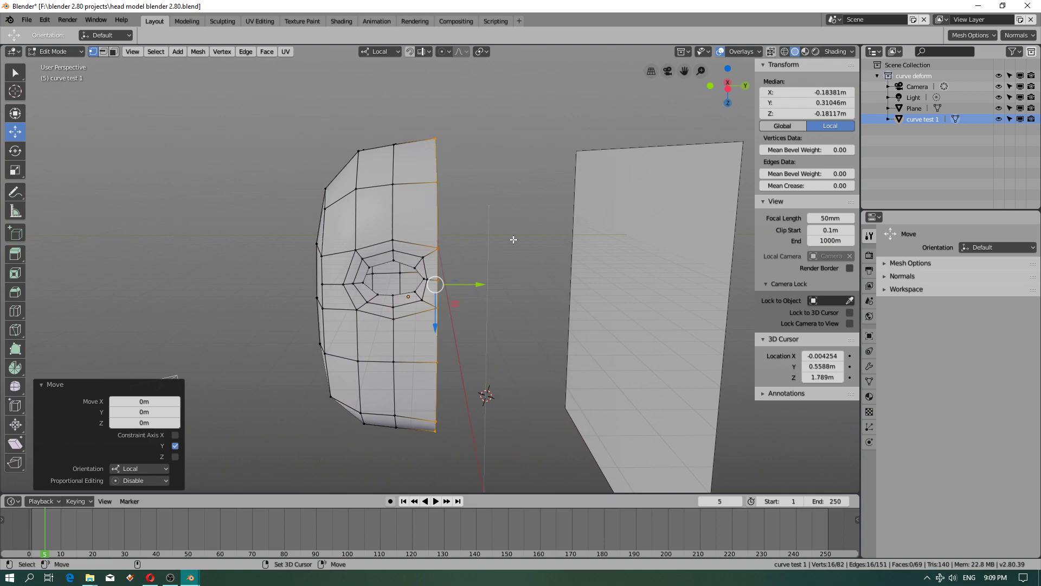
{"action": "left_click", "coordinate": [409, 51]}
Step: Rescale and move the loop again, then select the stray bottom vertex
{"action": "key", "text": "shift+space"}
{"action": "key", "text": "s"}
{"action": "middle_click_drag", "start_coordinate": [458, 296], "coordinate": [479, 348]}
{"action": "middle_click_drag", "start_coordinate": [474, 418], "coordinate": [481, 374]}
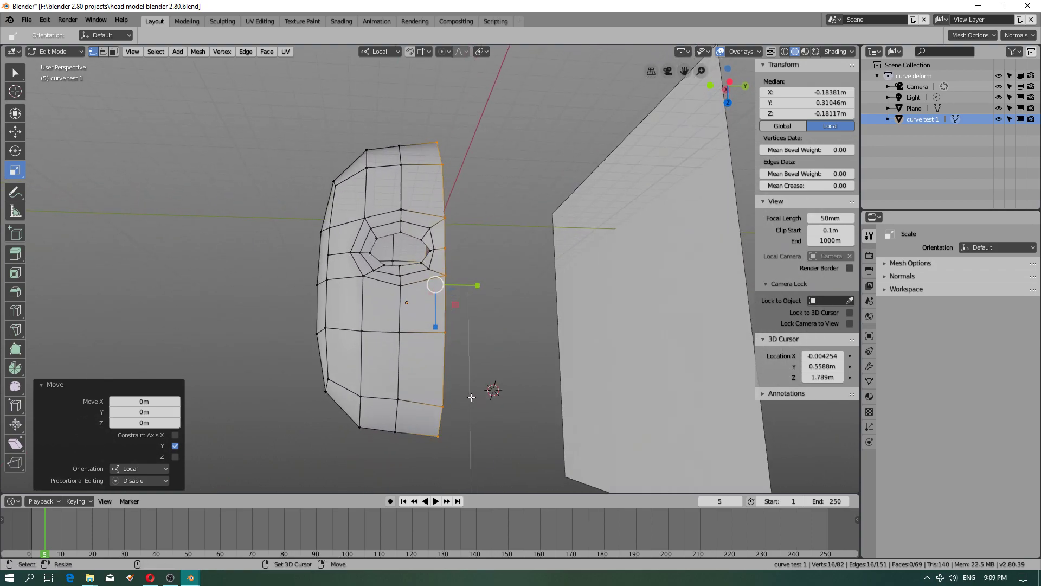
{"action": "key", "text": "shift+space"}
{"action": "key", "text": "g"}
{"action": "left_click", "coordinate": [398, 400]}
{"action": "middle_click_drag", "start_coordinate": [398, 399], "coordinate": [502, 418]}
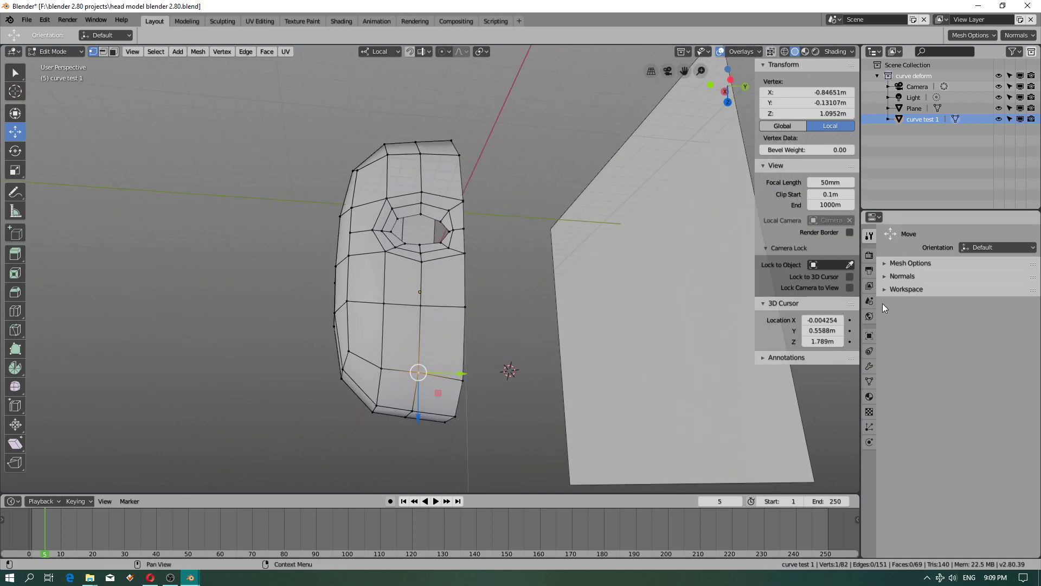
Step: Show the Modifiers tab and raise the bottom vertex 0.042 m along Z to 1.1372 m
{"action": "left_click", "coordinate": [869, 366]}
{"action": "left_click", "coordinate": [920, 233]}
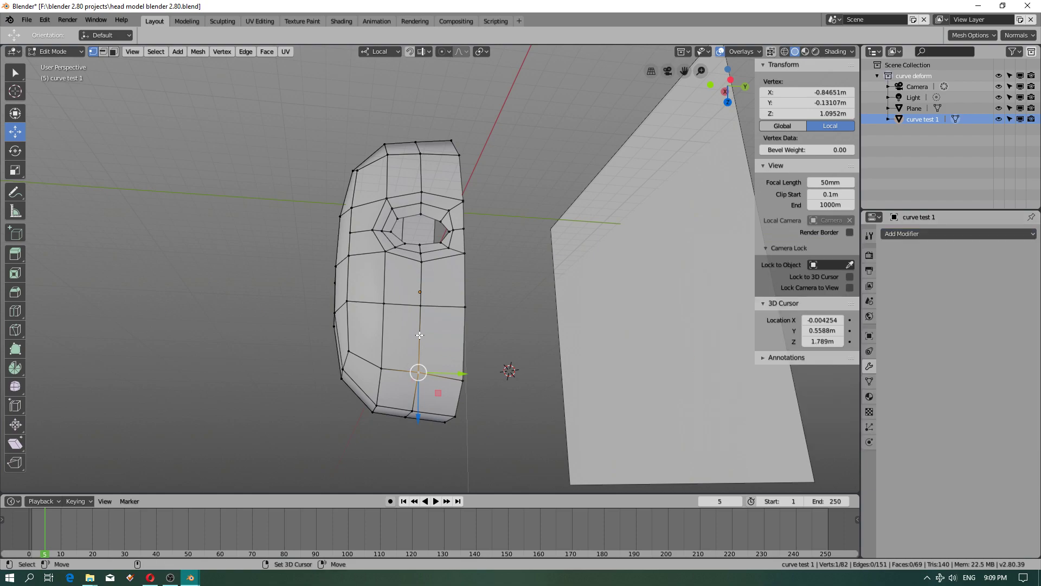
{"action": "left_click_drag", "start_coordinate": [418, 402], "coordinate": [418, 411]}
{"action": "middle_click_drag", "start_coordinate": [488, 326], "coordinate": [562, 269]}
{"action": "middle_click_drag", "start_coordinate": [487, 197], "coordinate": [453, 216], "text": "shift"}
{"action": "middle_click_drag", "start_coordinate": [461, 150], "coordinate": [526, 238]}
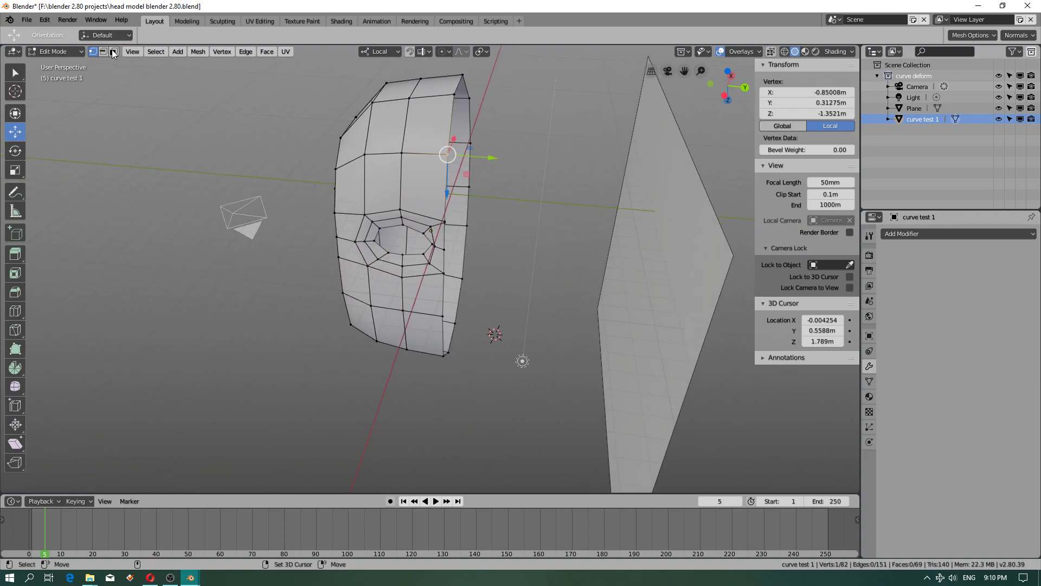
Step: Select the open boundary edge loop and mirror it across X
{"action": "key", "text": "2"}
{"action": "left_click", "coordinate": [451, 130]}
{"action": "left_click", "coordinate": [450, 187], "text": "alt"}
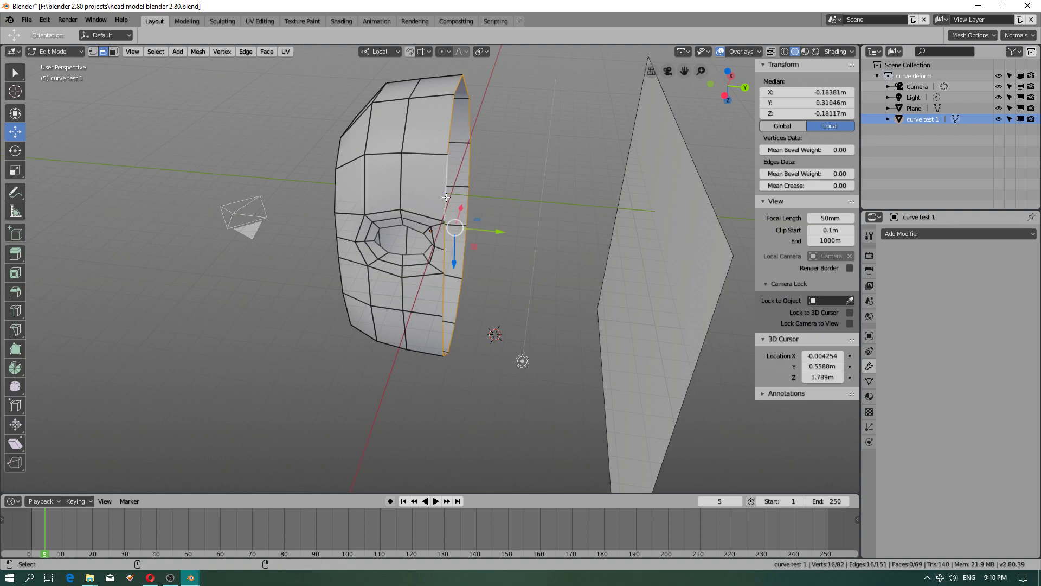
{"action": "middle_click_drag", "start_coordinate": [560, 201], "coordinate": [558, 173]}
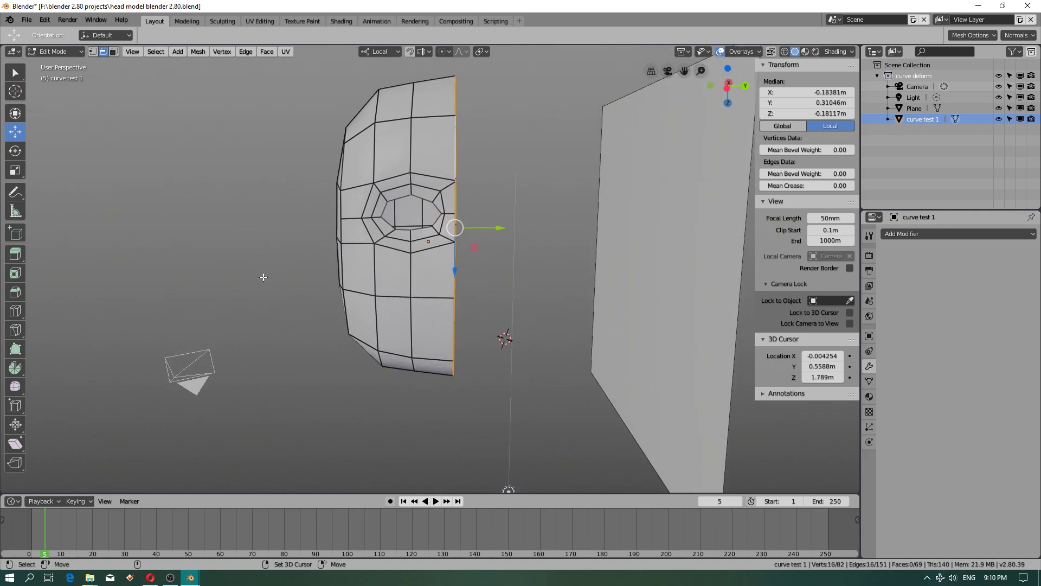
{"action": "left_click", "coordinate": [221, 50]}
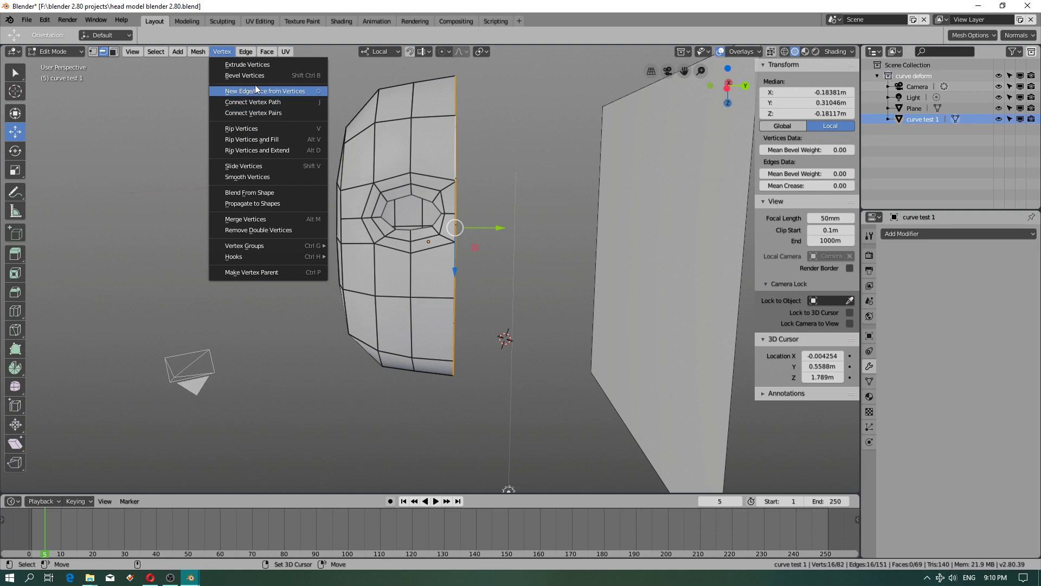
{"action": "mouse_move", "coordinate": [251, 52]}
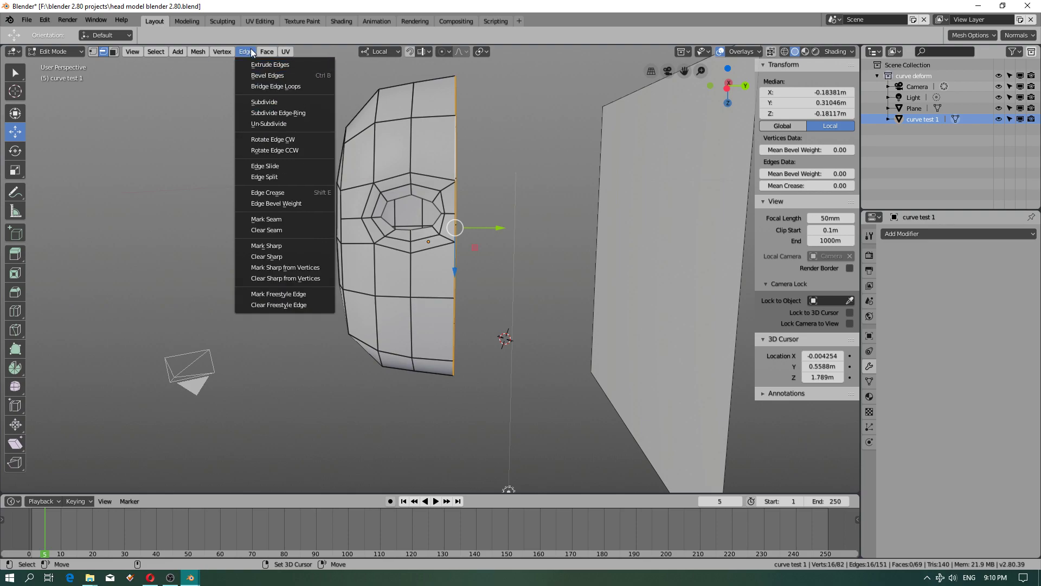
{"action": "mouse_move", "coordinate": [199, 55]}
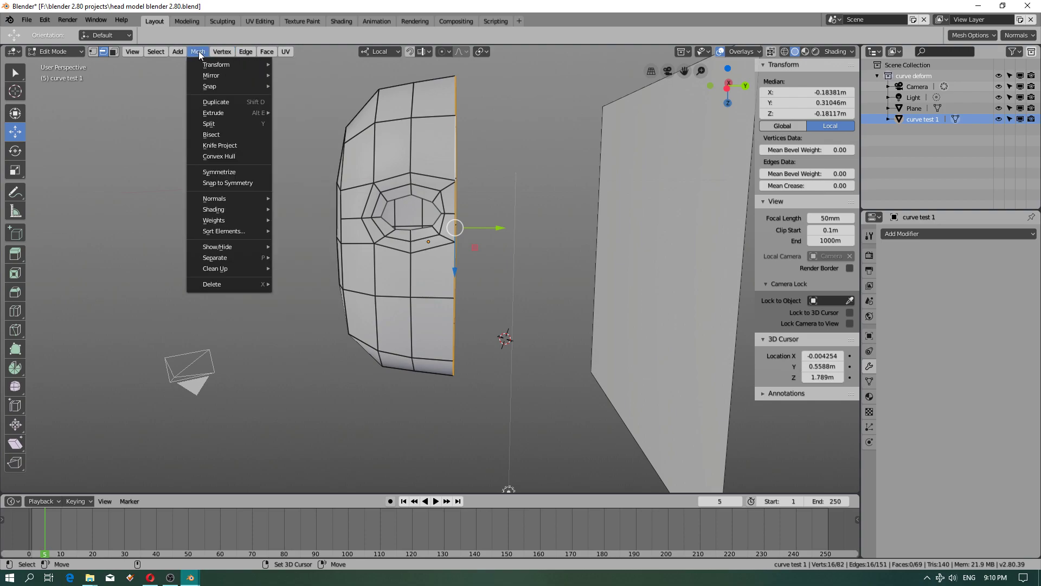
{"action": "mouse_move", "coordinate": [206, 77]}
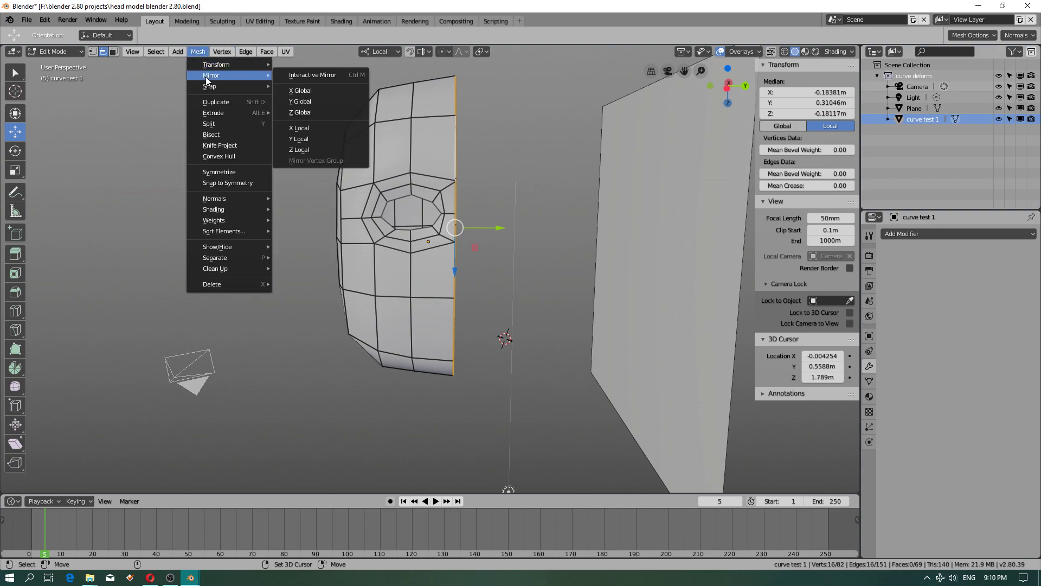
{"action": "left_click", "coordinate": [321, 89]}
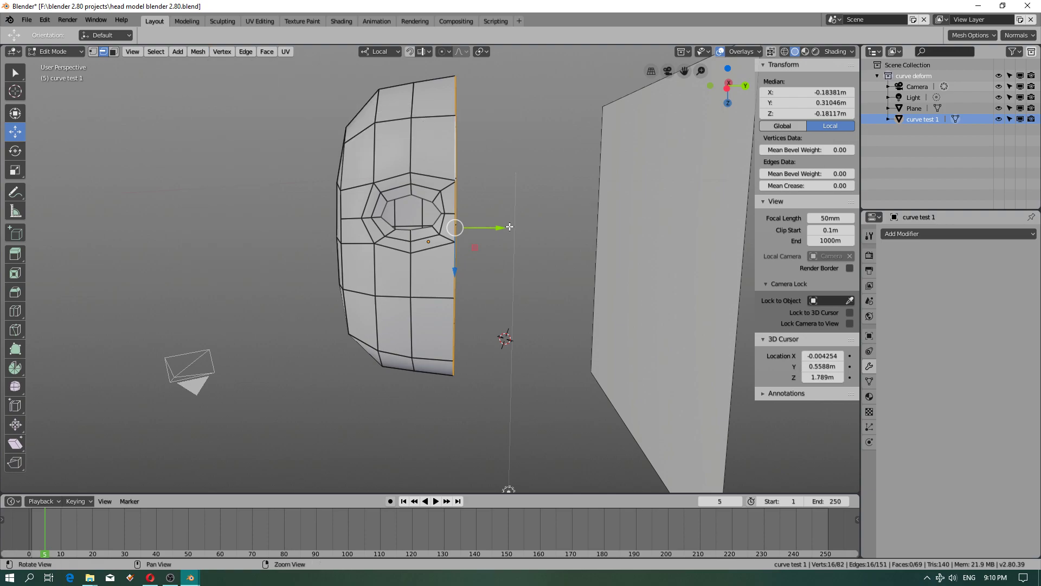
{"action": "left_click", "coordinate": [524, 172]}
Step: Deselect everything, switch to vertex select, and bring up the Mesh > Snap options
{"action": "key", "text": "alt+a"}
{"action": "left_click", "coordinate": [92, 53]}
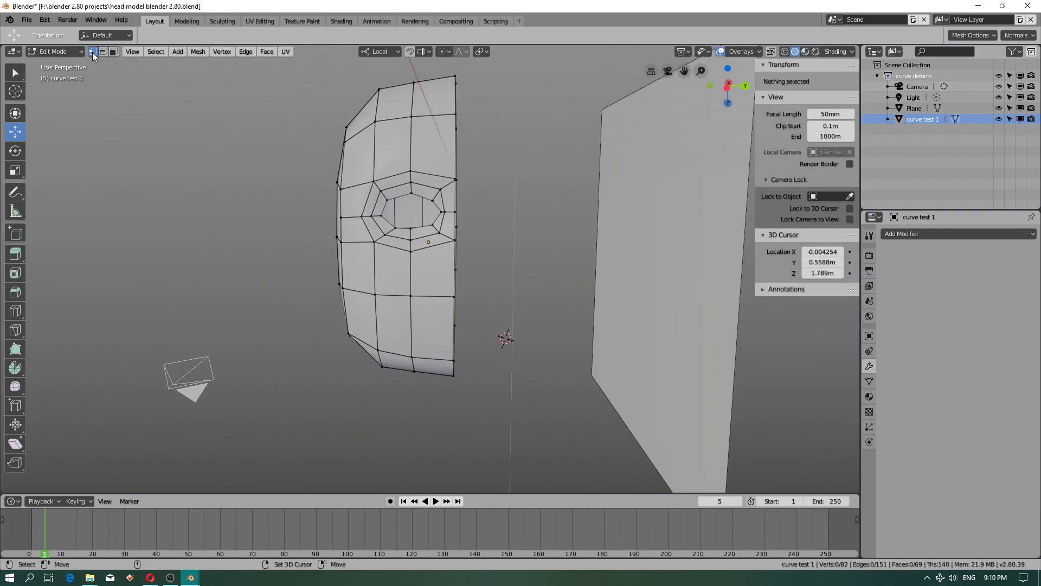
{"action": "left_click", "coordinate": [196, 52]}
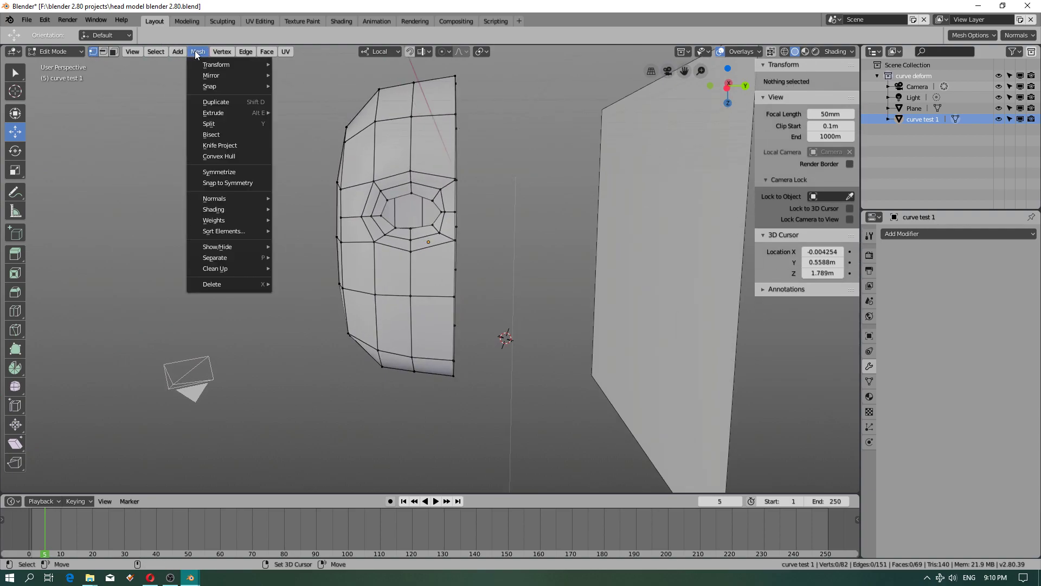
{"action": "mouse_move", "coordinate": [236, 76]}
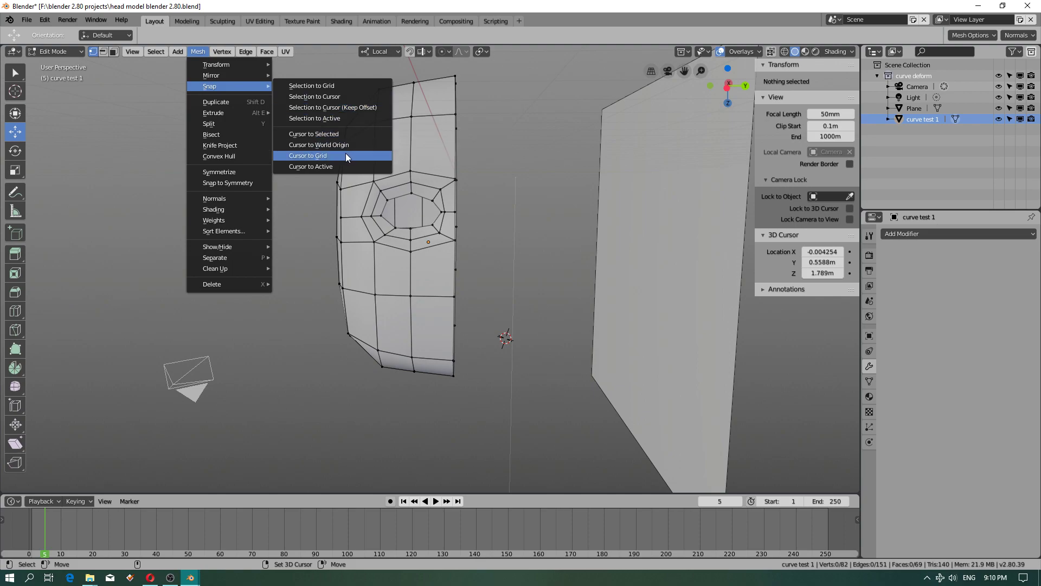
Step: Place the 3D cursor just right of the mesh's open edge
{"action": "key", "text": "Escape"}
{"action": "middle_click_drag", "start_coordinate": [461, 217], "coordinate": [476, 216]}
{"action": "left_click", "coordinate": [455, 214]}
{"action": "right_click", "coordinate": [457, 214], "text": "shift"}
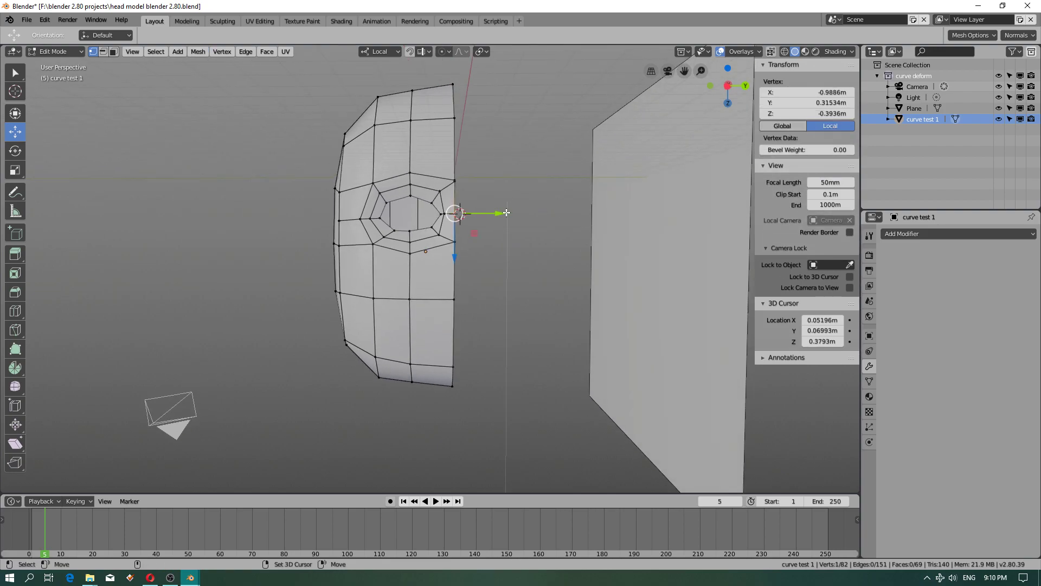
{"action": "right_click", "coordinate": [519, 214], "text": "shift"}
{"action": "middle_click_drag", "start_coordinate": [514, 202], "coordinate": [493, 139]}
Step: Select the open edge loop, trial-snap it to the cursor, then undo
{"action": "left_click", "coordinate": [103, 51]}
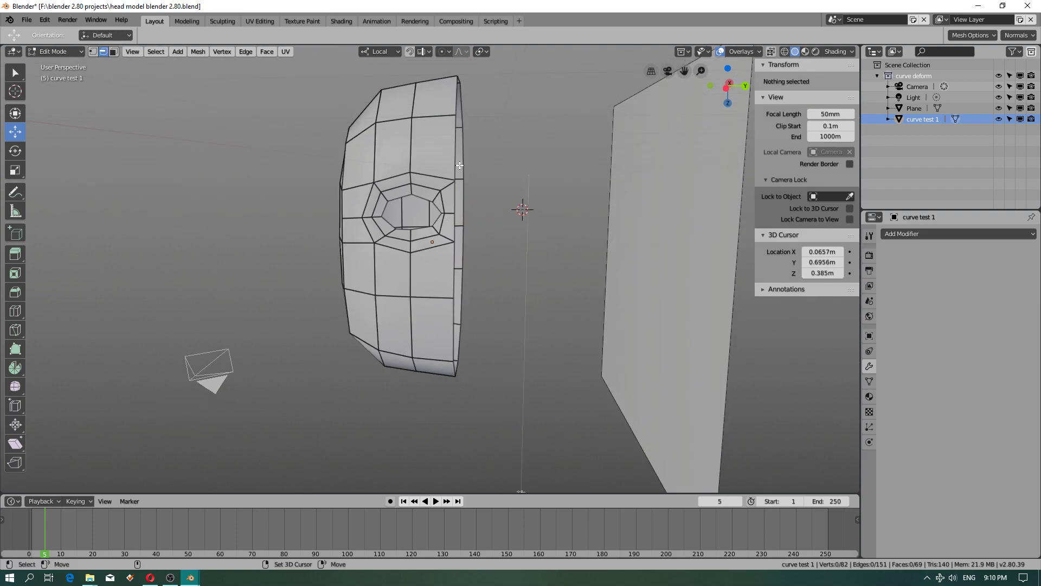
{"action": "left_click", "coordinate": [457, 165], "text": "alt"}
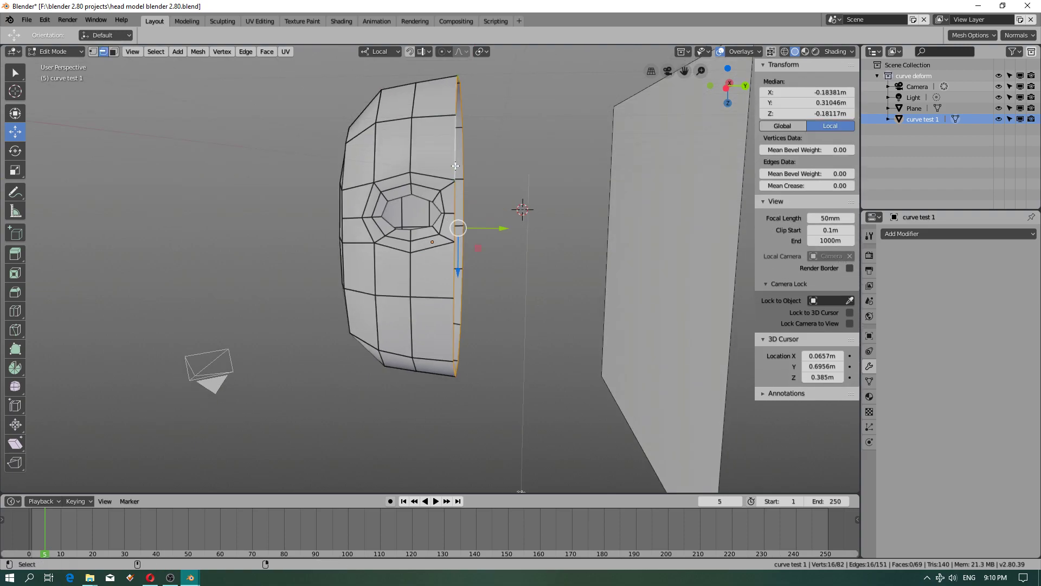
{"action": "left_click", "coordinate": [92, 52]}
{"action": "middle_click_drag", "start_coordinate": [163, 136], "coordinate": [191, 44]}
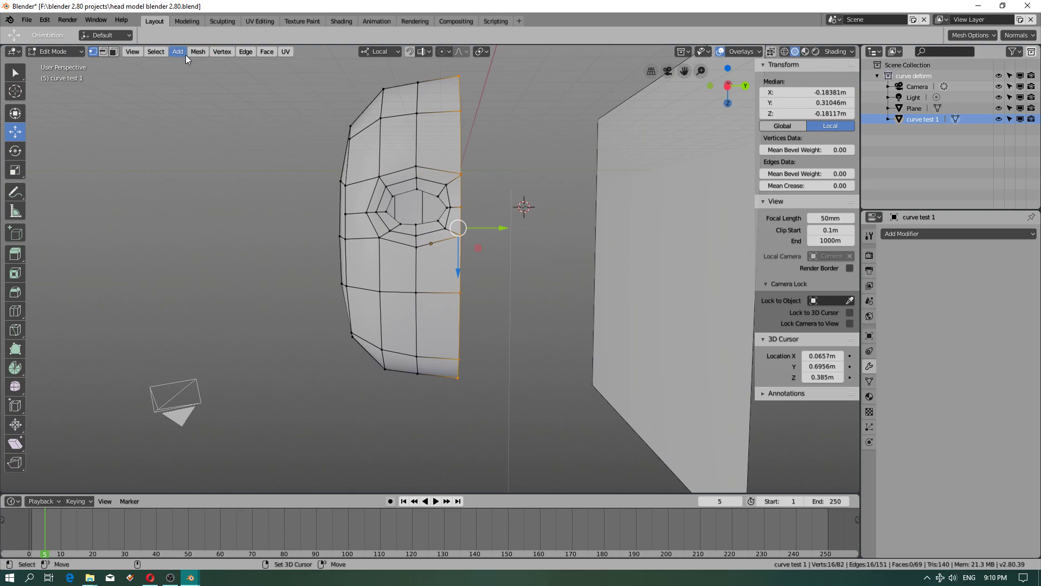
{"action": "left_click", "coordinate": [205, 52]}
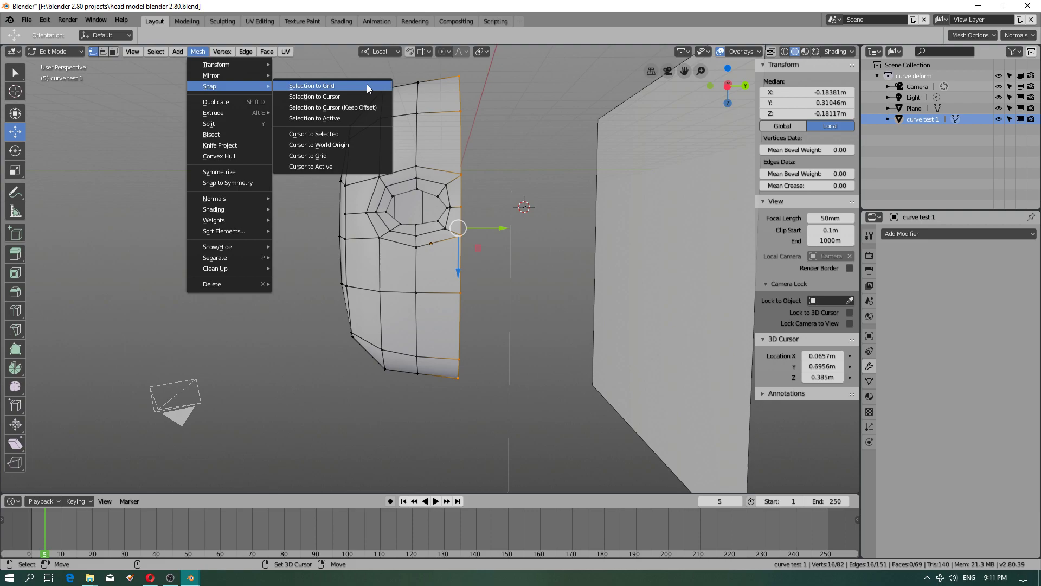
{"action": "left_click", "coordinate": [338, 97]}
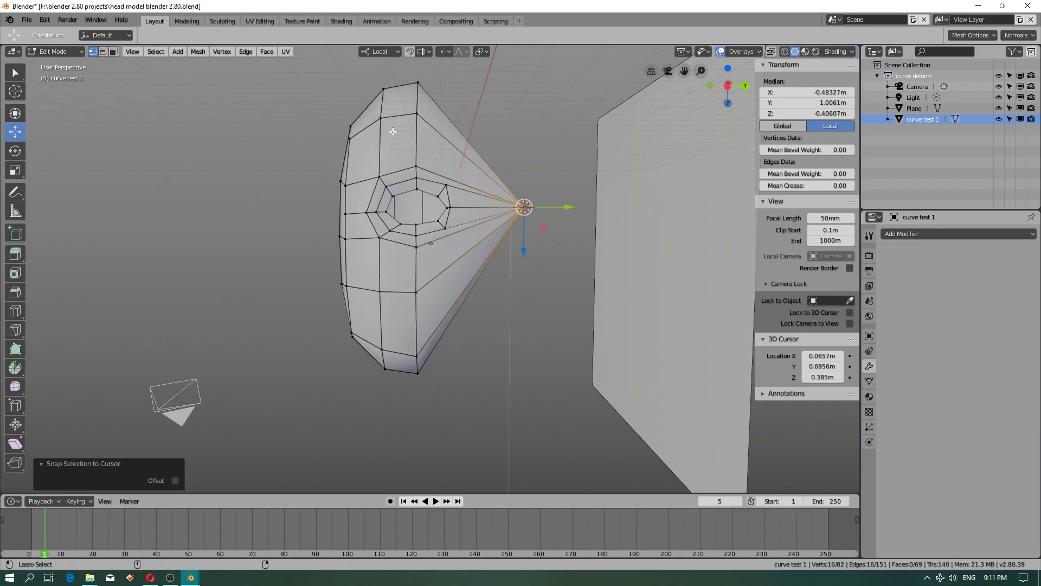
{"action": "left_click", "coordinate": [174, 480]}
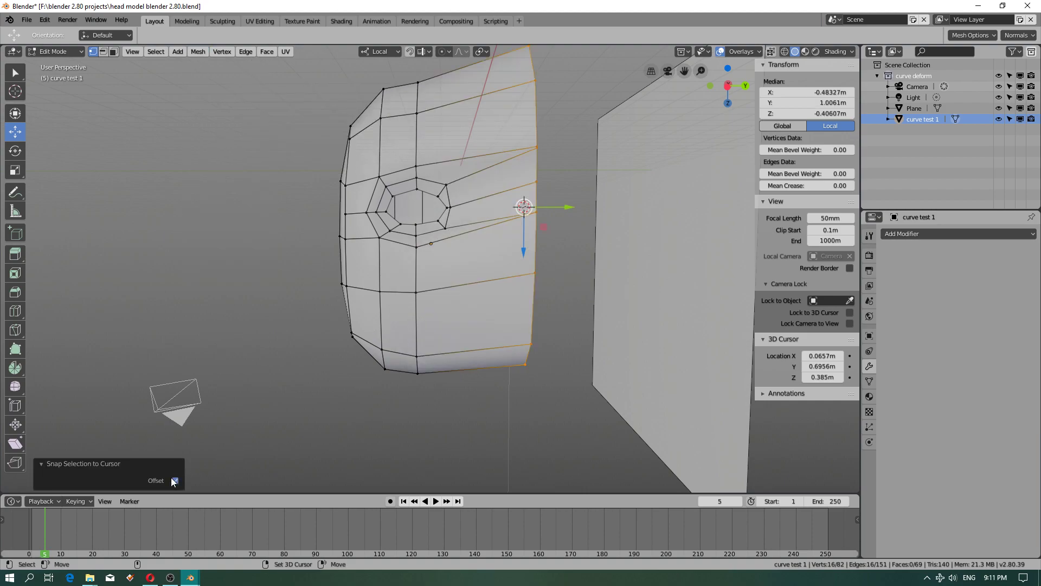
{"action": "left_click", "coordinate": [174, 480]}
{"action": "key", "text": "ctrl+z"}
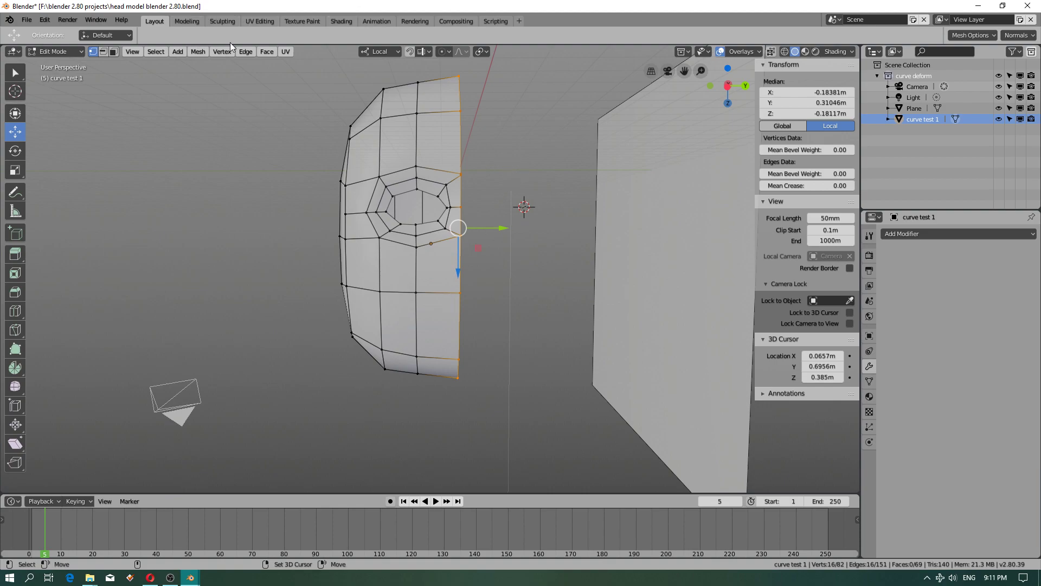
Step: Snap the open-edge selection to the cursor with Keep Offset
{"action": "left_click", "coordinate": [203, 55]}
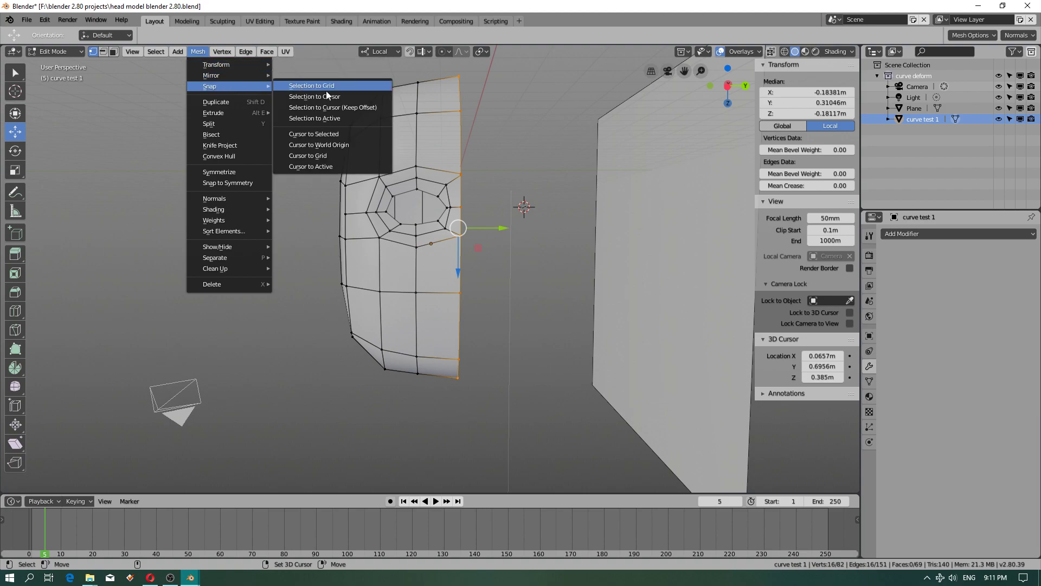
{"action": "left_click", "coordinate": [352, 110]}
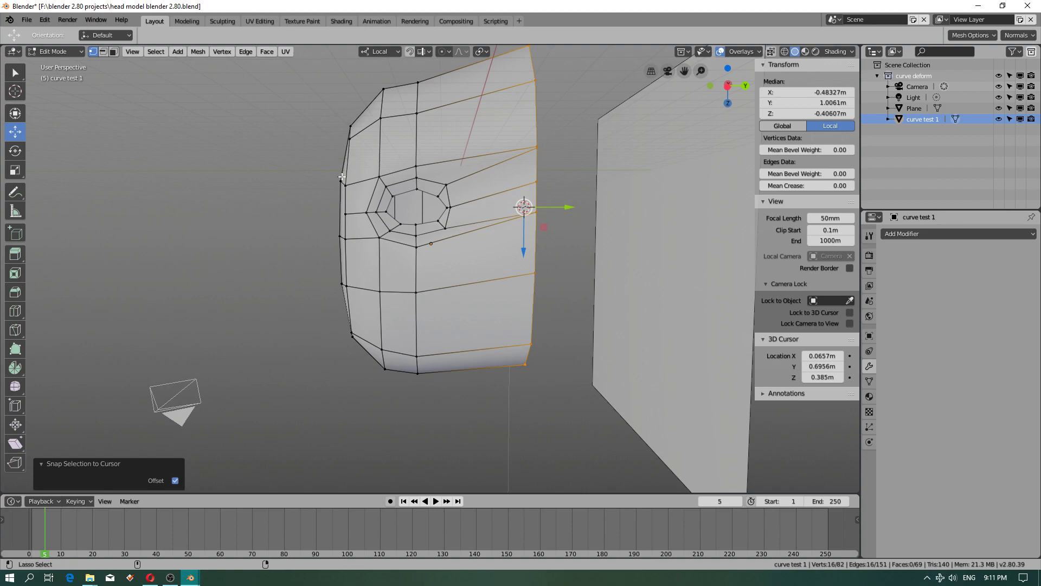
{"action": "left_click", "coordinate": [174, 480]}
Step: Undo the snap to restore the open edge, then lower the top edge slightly along Z
{"action": "key", "text": "ctrl+z"}
{"action": "middle_click_drag", "start_coordinate": [488, 168], "coordinate": [428, 255]}
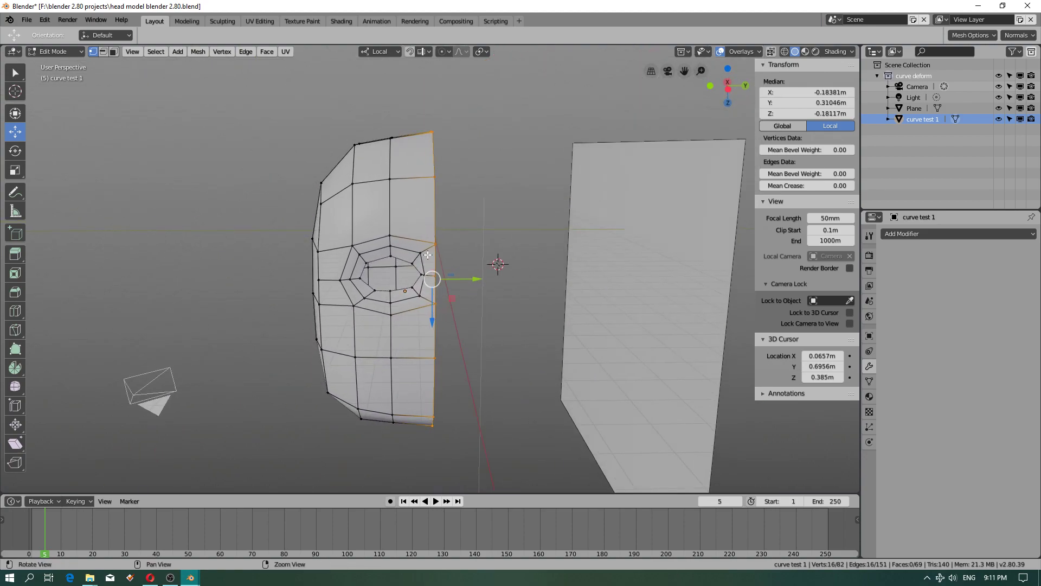
{"action": "scroll", "coordinate": [458, 233], "scroll_direction": "up", "scroll_amount": 3}
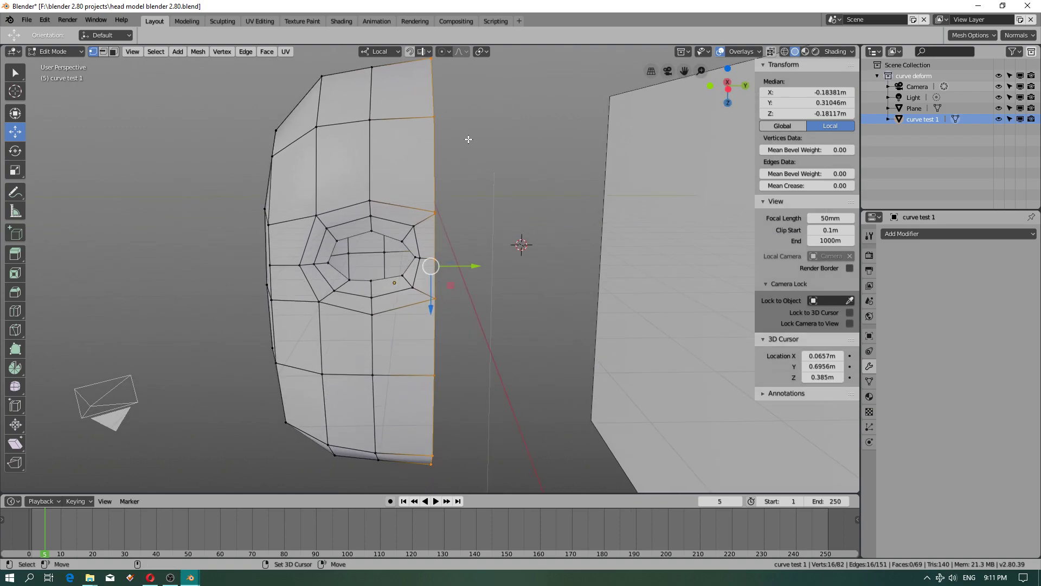
{"action": "mouse_move", "coordinate": [468, 139]}
{"action": "middle_mouse_down"}
{"action": "mouse_move", "coordinate": [504, 157]}
{"action": "mouse_move", "coordinate": [478, 133]}
{"action": "middle_mouse_up"}
{"action": "left_click", "coordinate": [380, 98]}
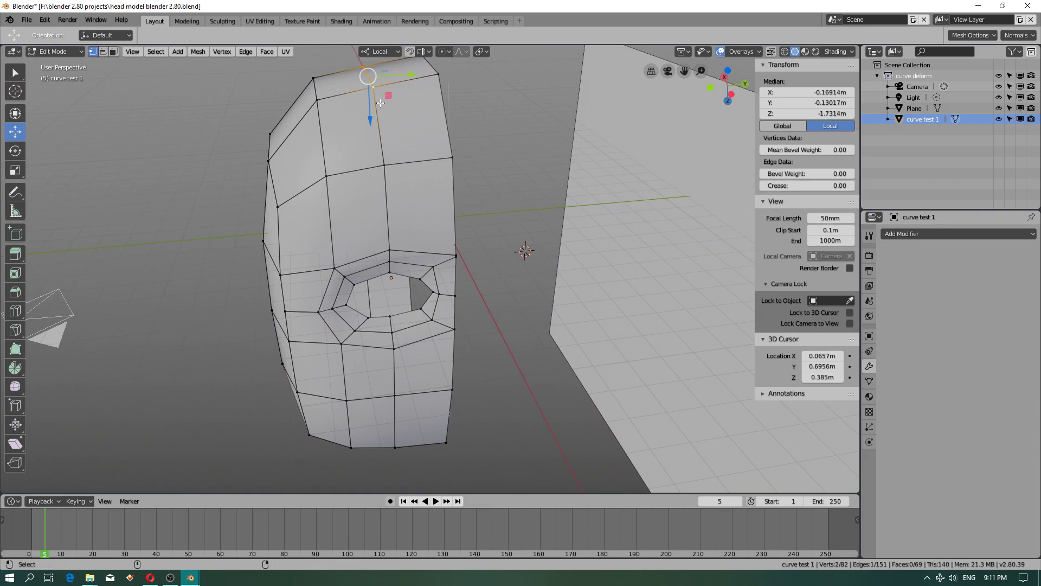
{"action": "left_click_drag", "start_coordinate": [381, 103], "coordinate": [383, 116]}
Step: Merge the two stray vertices beside the eye at their center, leaving 181 vertices
{"action": "middle_click_drag", "start_coordinate": [383, 116], "coordinate": [441, 273]}
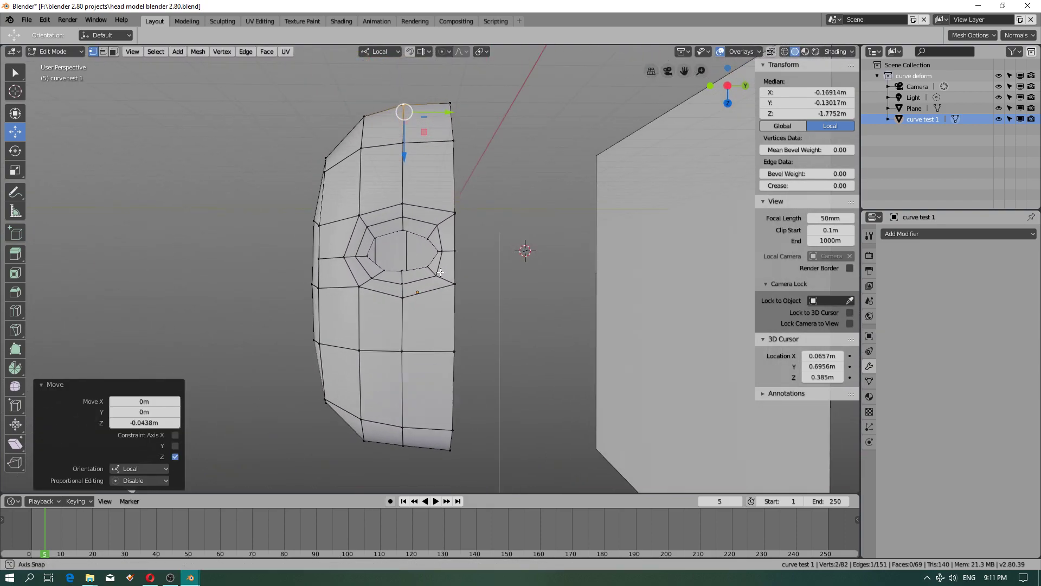
{"action": "scroll", "coordinate": [457, 214], "scroll_direction": "up", "scroll_amount": 7}
{"action": "left_click", "coordinate": [469, 219]}
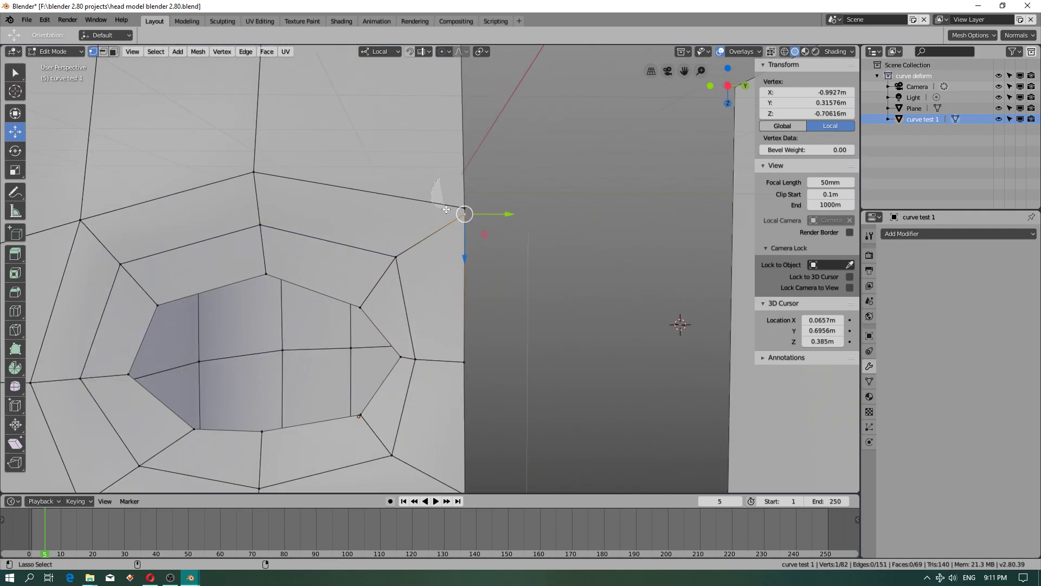
{"action": "left_click", "coordinate": [462, 209], "text": "shift"}
{"action": "key", "text": "ctrl+v"}
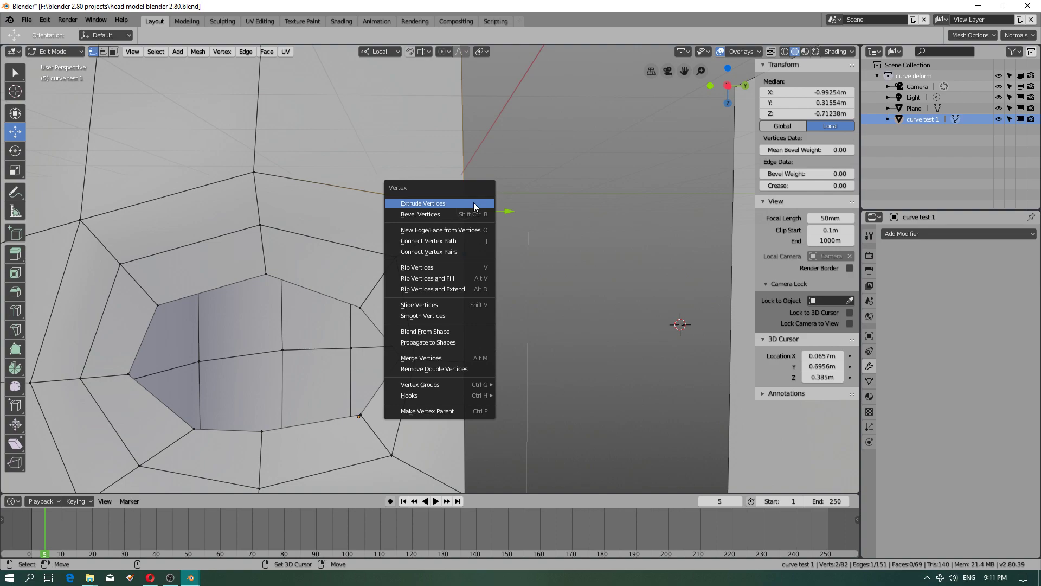
{"action": "left_click", "coordinate": [431, 358]}
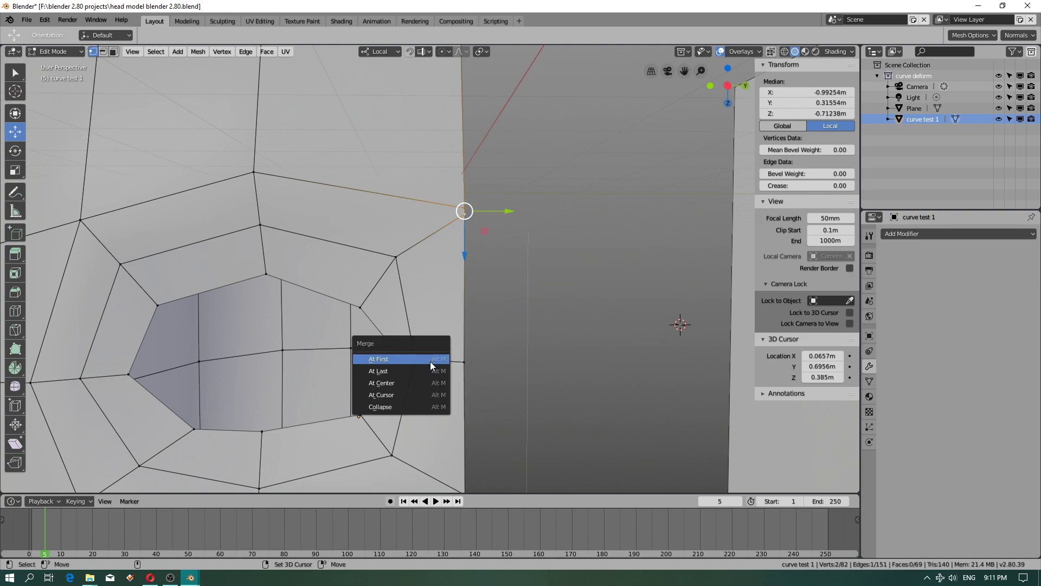
{"action": "left_click", "coordinate": [405, 382]}
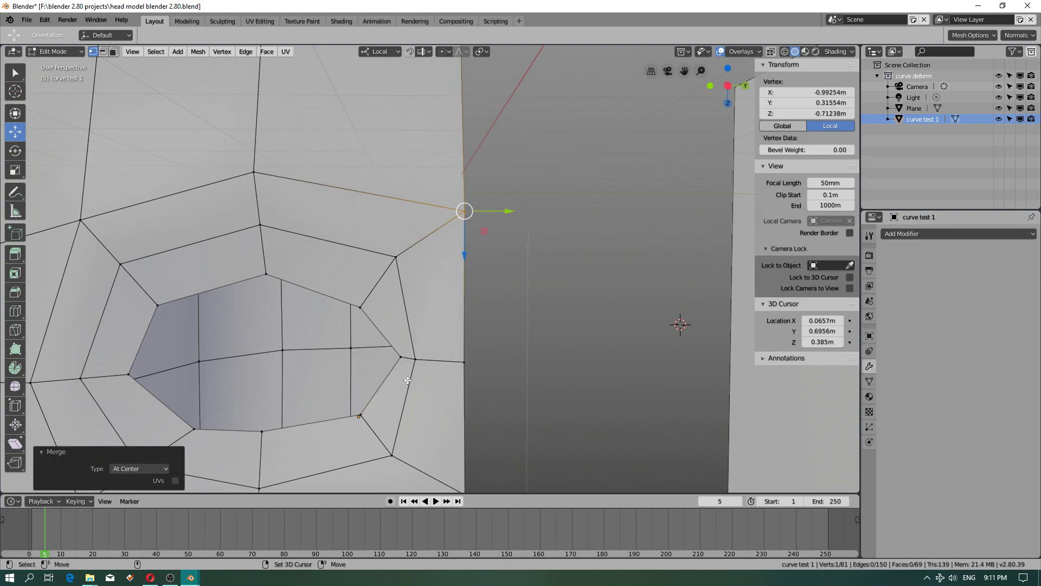
{"action": "middle_click_drag", "start_coordinate": [405, 381], "coordinate": [428, 358]}
Step: Save the project and bring the mesh back to a frontal, centred view
{"action": "left_click", "coordinate": [26, 20]}
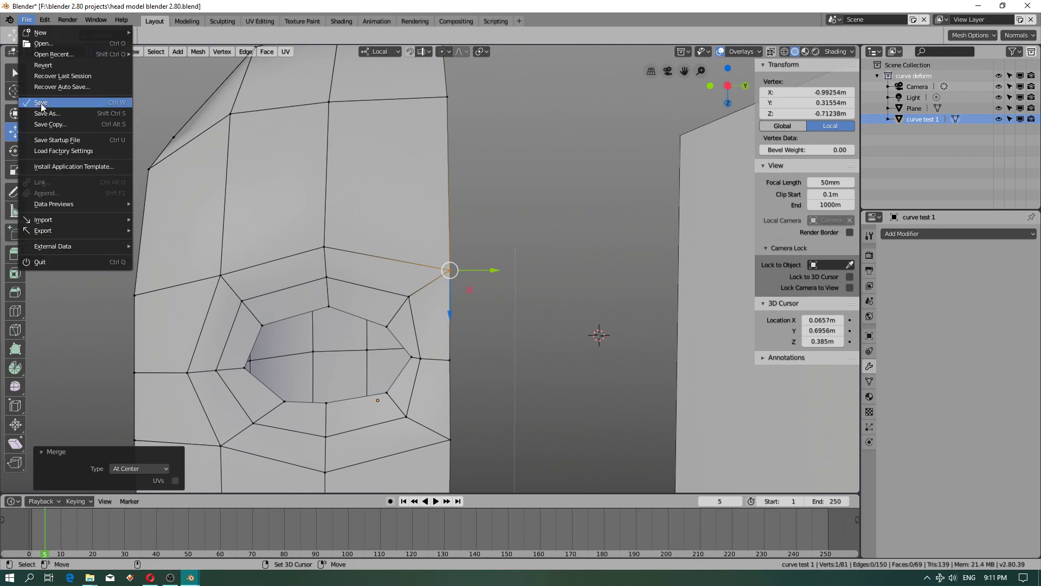
{"action": "left_click", "coordinate": [40, 103]}
{"action": "scroll", "coordinate": [389, 306], "scroll_direction": "down", "scroll_amount": 4}
{"action": "middle_click_drag", "start_coordinate": [389, 305], "coordinate": [384, 409], "text": "shift"}
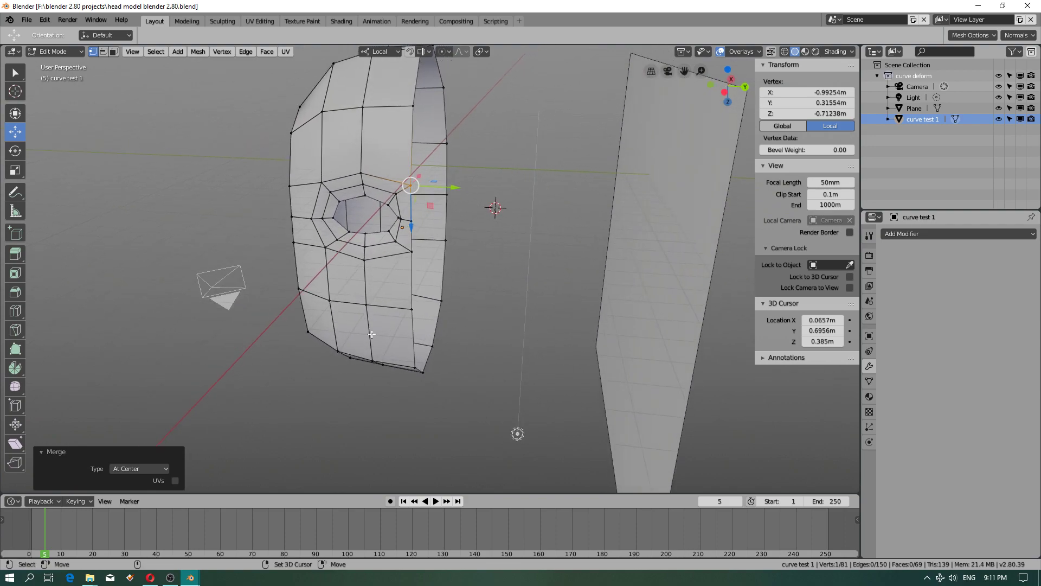
{"action": "middle_click_drag", "start_coordinate": [370, 369], "coordinate": [399, 330]}
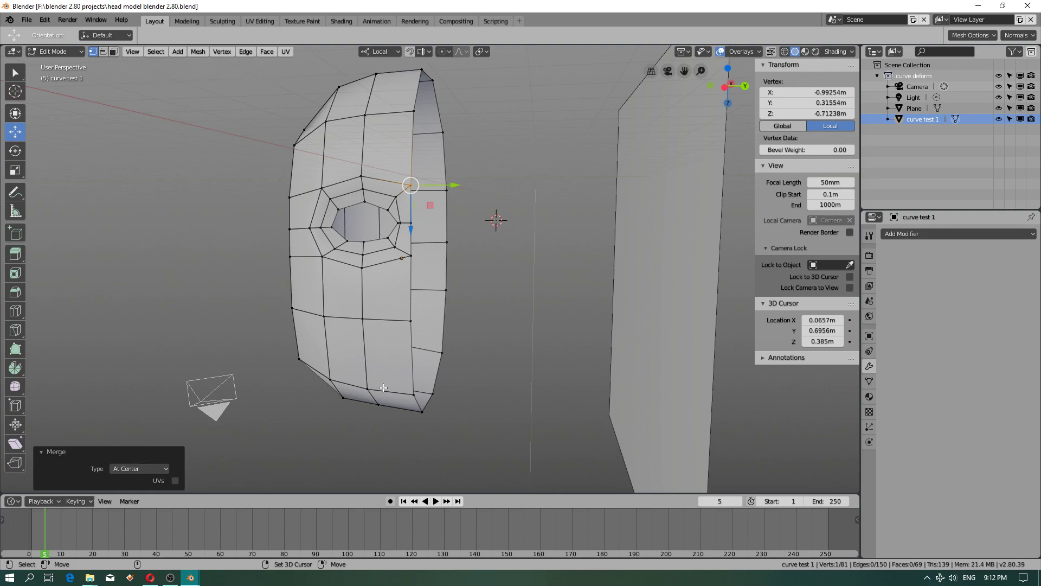
Step: Switch the half-head back to Object Mode and save the file
{"action": "left_click", "coordinate": [46, 53]}
{"action": "left_click", "coordinate": [56, 64]}
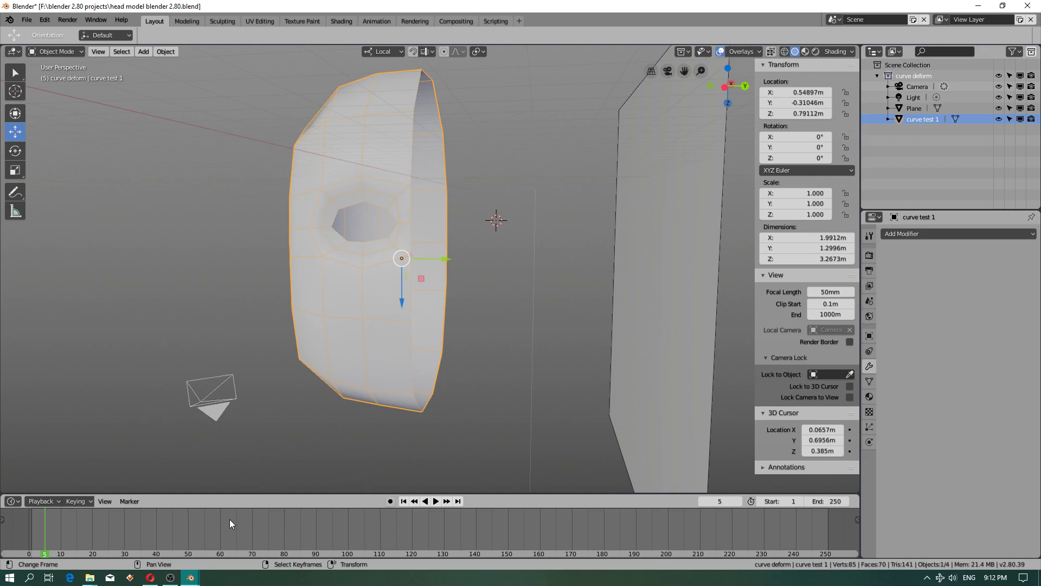
{"action": "left_click", "coordinate": [24, 20]}
{"action": "left_click", "coordinate": [40, 102]}
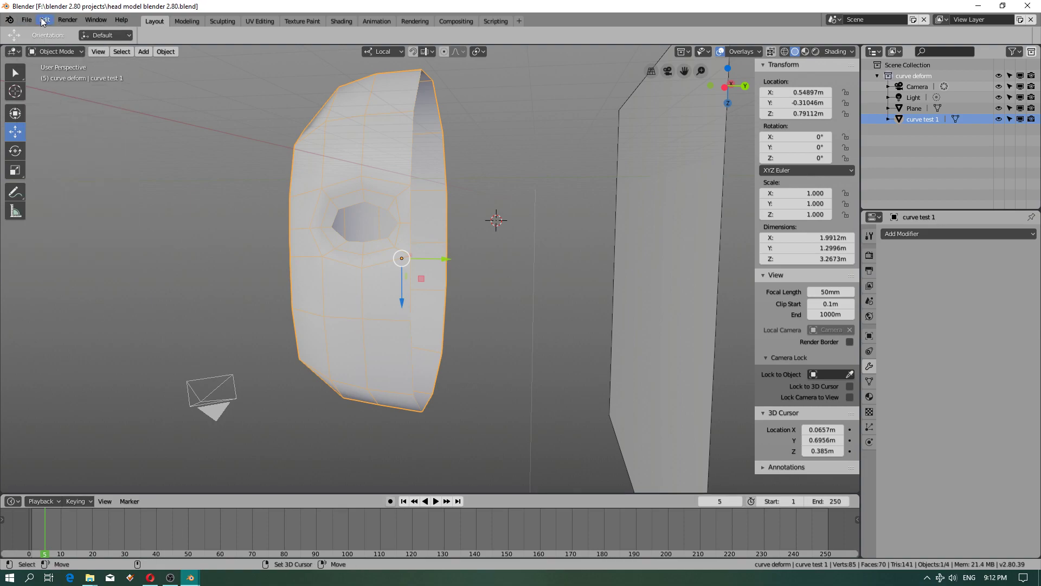
Step: Reload the saved curve test 1 file from disk and save it once more
{"action": "left_click", "coordinate": [28, 22]}
{"action": "left_click", "coordinate": [57, 63]}
{"action": "left_click", "coordinate": [55, 63]}
{"action": "left_click", "coordinate": [26, 21]}
{"action": "left_click", "coordinate": [44, 104]}
{"action": "left_click", "coordinate": [170, 577]}
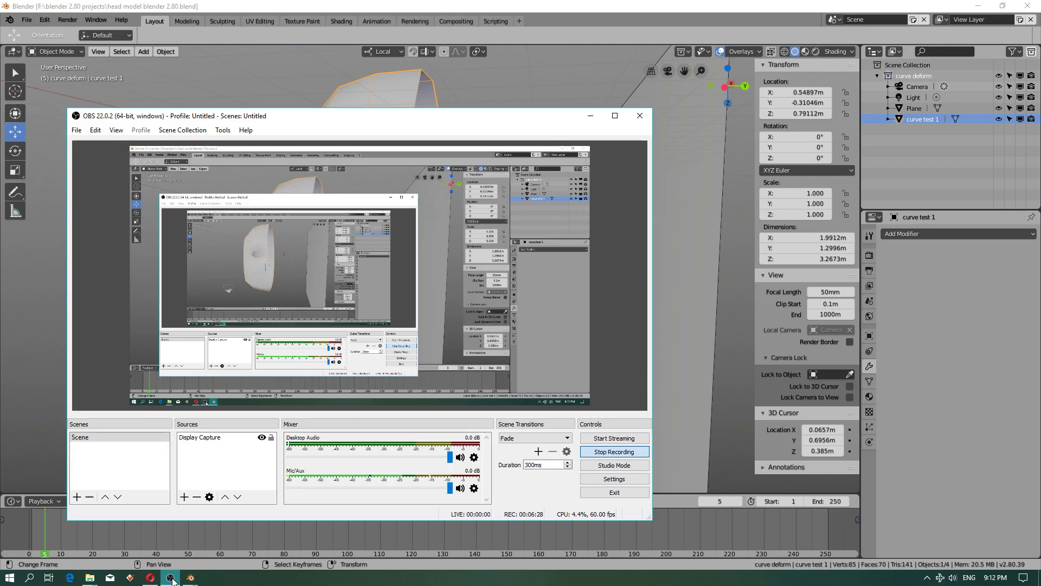